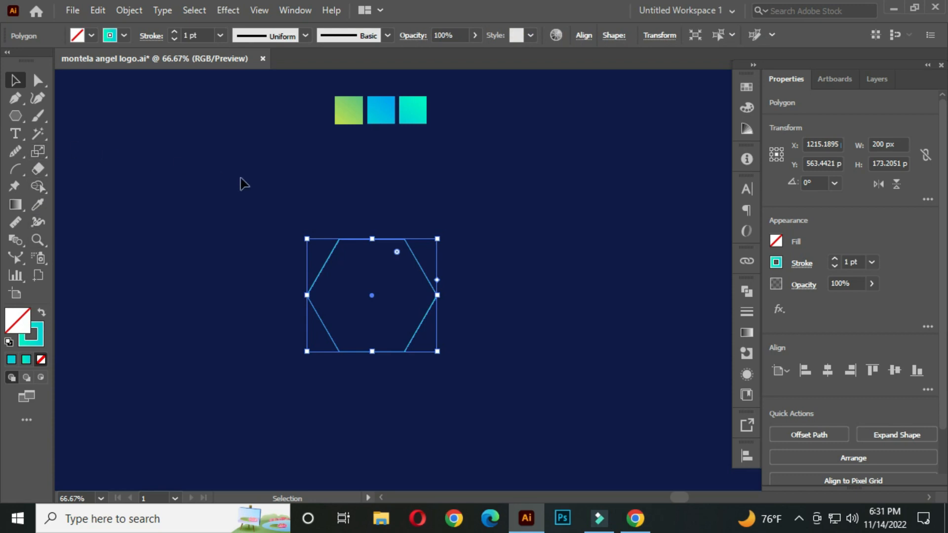
Step: Rotate the hexagon so that one of its vertices points straight up
{"action": "left_click_drag", "start_coordinate": [416, 324], "coordinate": [397, 301]}
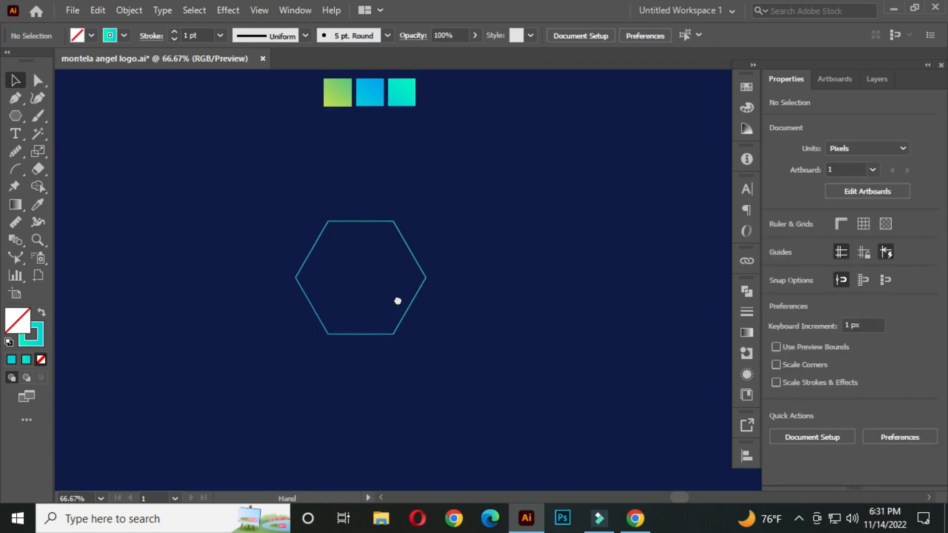
{"action": "left_click_drag", "start_coordinate": [277, 190], "coordinate": [455, 332]}
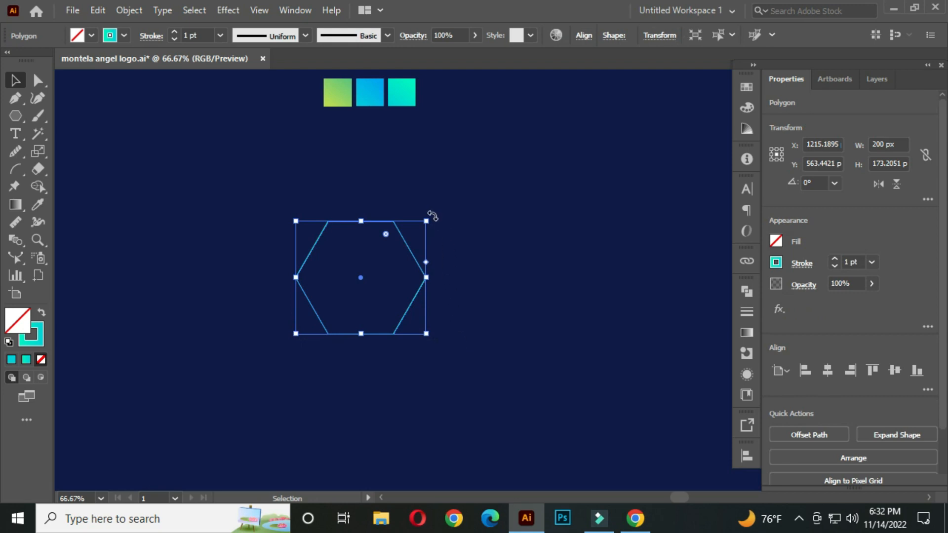
{"action": "left_click_drag", "start_coordinate": [432, 216], "coordinate": [438, 331]}
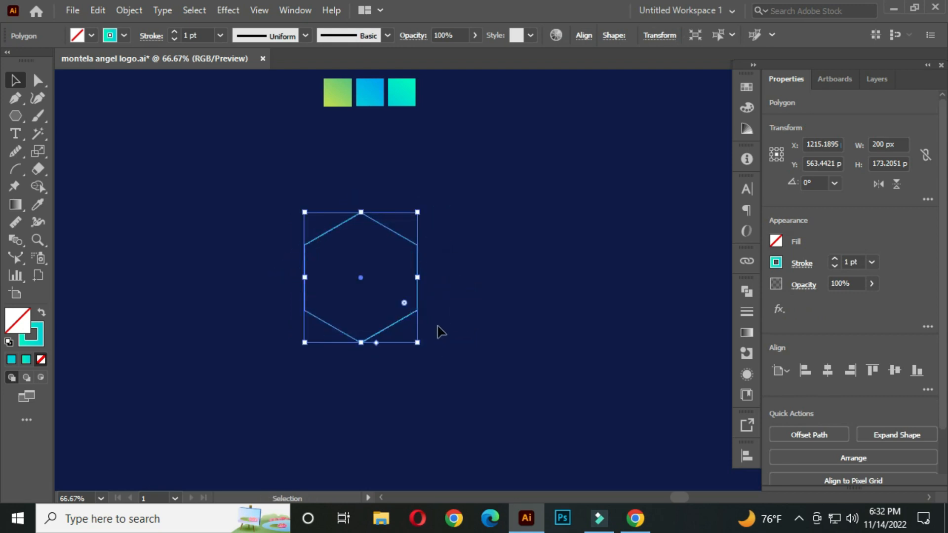
{"action": "scroll", "coordinate": [377, 293], "scroll_direction": "up", "scroll_amount": 1}
{"action": "left_click_drag", "start_coordinate": [377, 287], "coordinate": [399, 285]}
{"action": "left_click", "coordinate": [563, 213]}
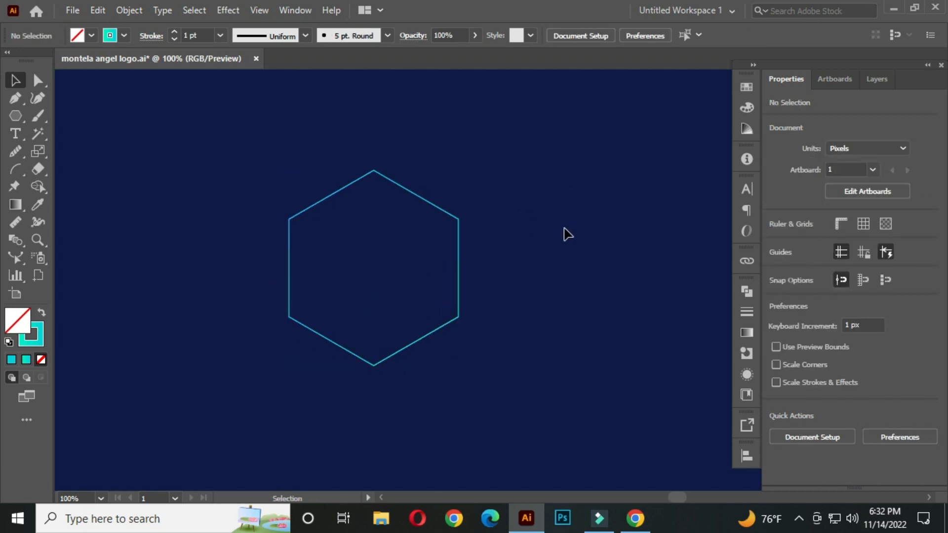
Step: Draw line segments joining alternate hexagon vertices to form a six-pointed star inside the hexagon
{"action": "left_click", "coordinate": [16, 116]}
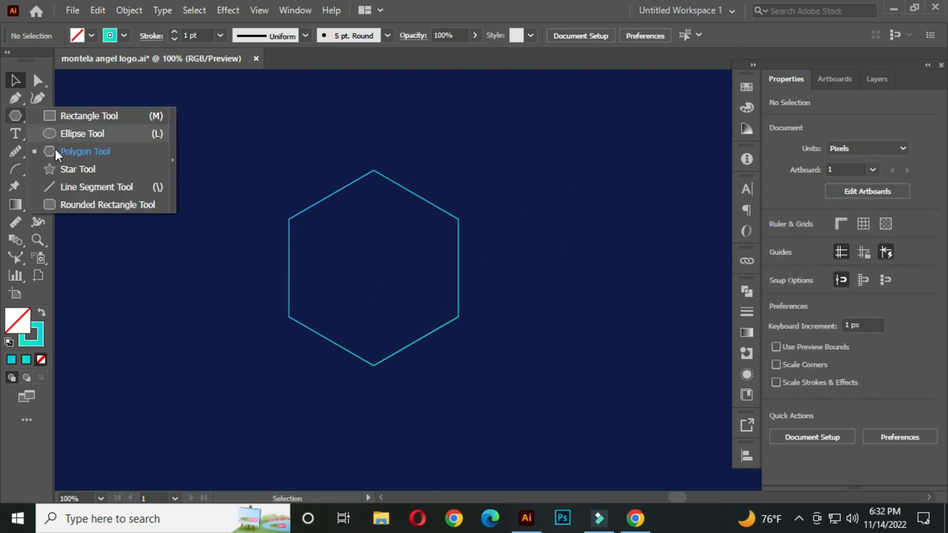
{"action": "left_click", "coordinate": [110, 183]}
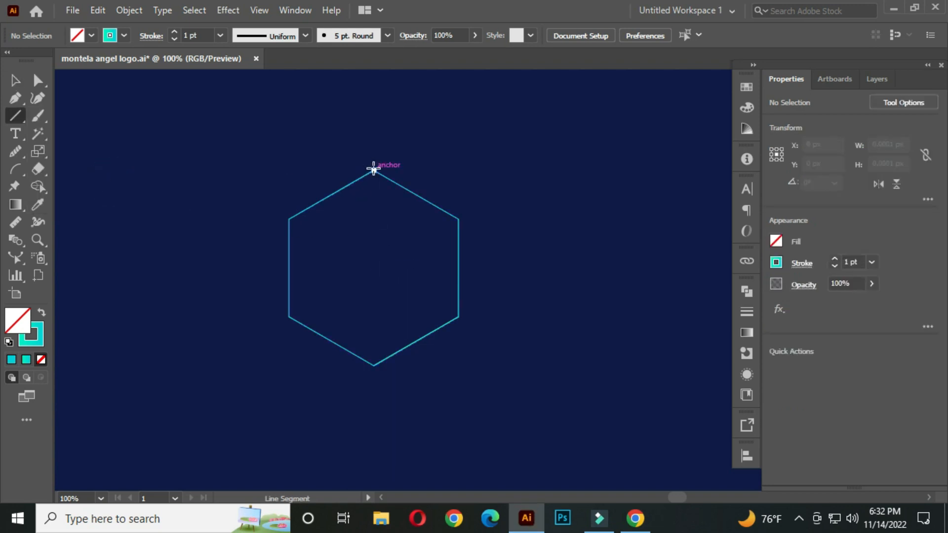
{"action": "left_click_drag", "start_coordinate": [374, 169], "coordinate": [289, 317]}
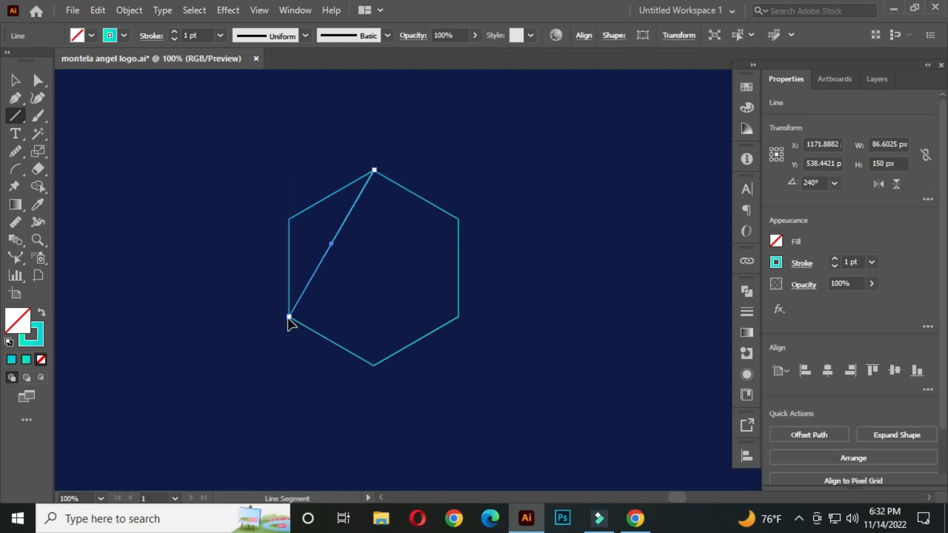
{"action": "left_click_drag", "start_coordinate": [289, 218], "coordinate": [373, 366]}
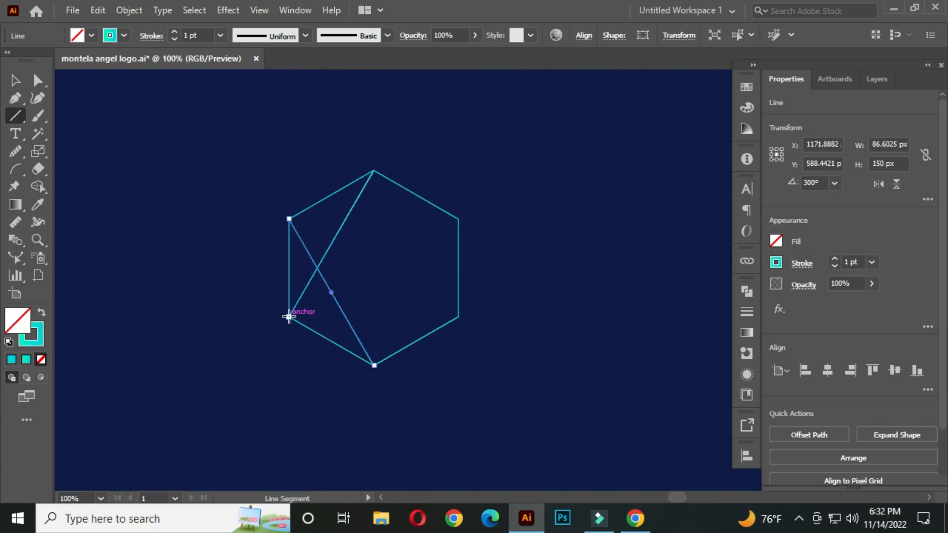
{"action": "left_click_drag", "start_coordinate": [289, 317], "coordinate": [459, 317]}
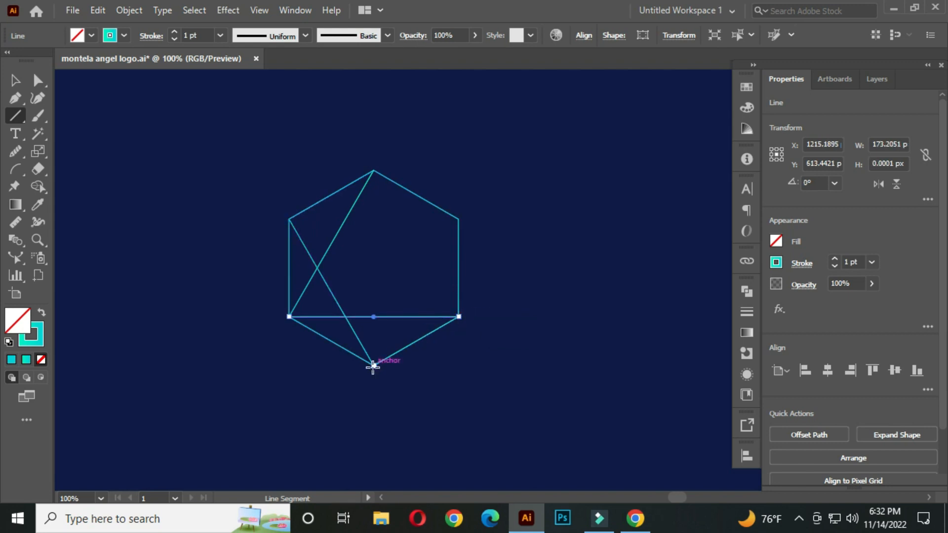
{"action": "left_click_drag", "start_coordinate": [373, 365], "coordinate": [458, 217]}
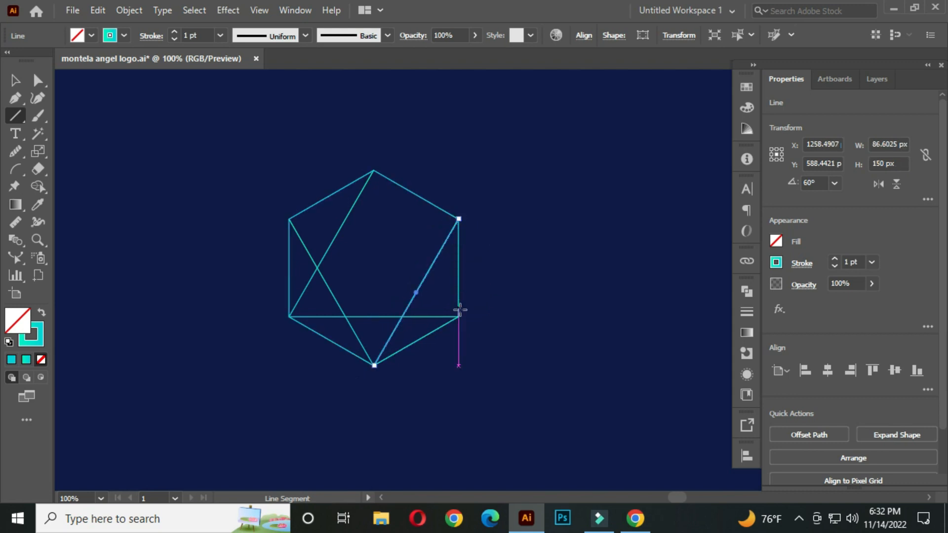
{"action": "left_click_drag", "start_coordinate": [456, 319], "coordinate": [373, 169]}
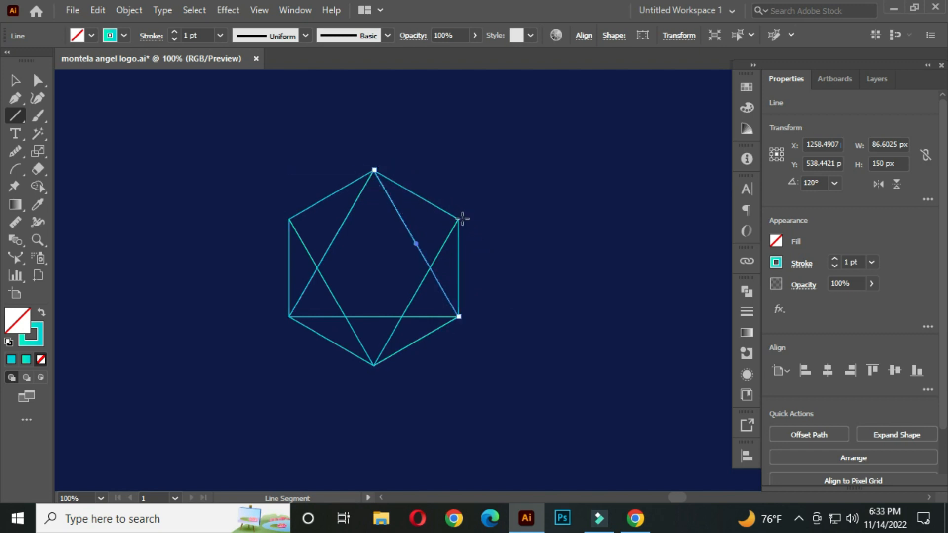
{"action": "left_click_drag", "start_coordinate": [459, 219], "coordinate": [288, 218]}
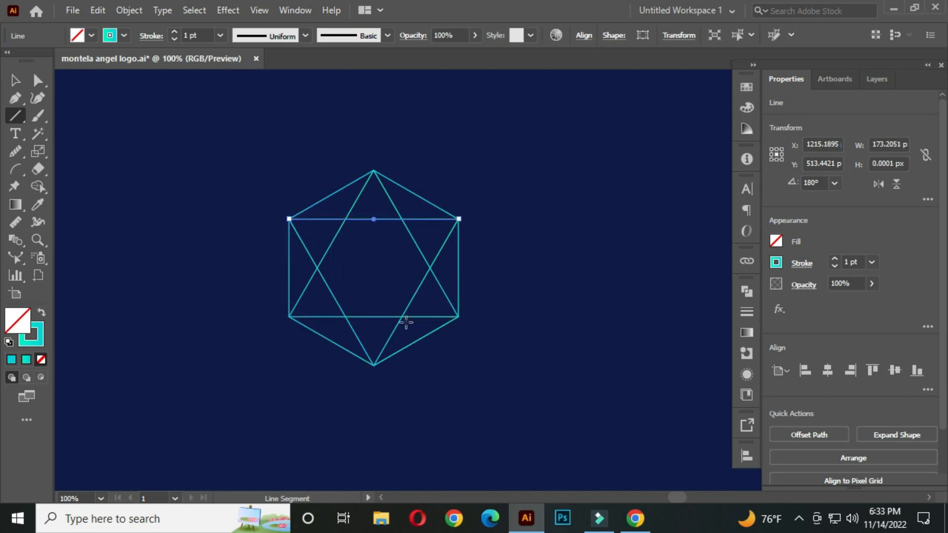
Step: Add two diagonal lines from each lower side vertex to the opposite upper side vertex
{"action": "left_click_drag", "start_coordinate": [289, 316], "coordinate": [458, 219]}
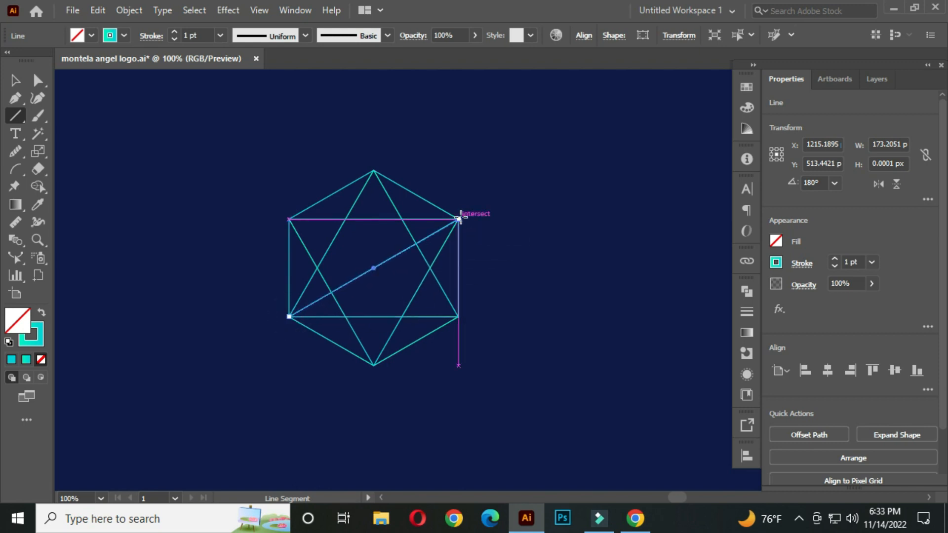
{"action": "left_click_drag", "start_coordinate": [459, 317], "coordinate": [284, 219]}
{"action": "key", "text": "v"}
{"action": "left_click", "coordinate": [208, 200]}
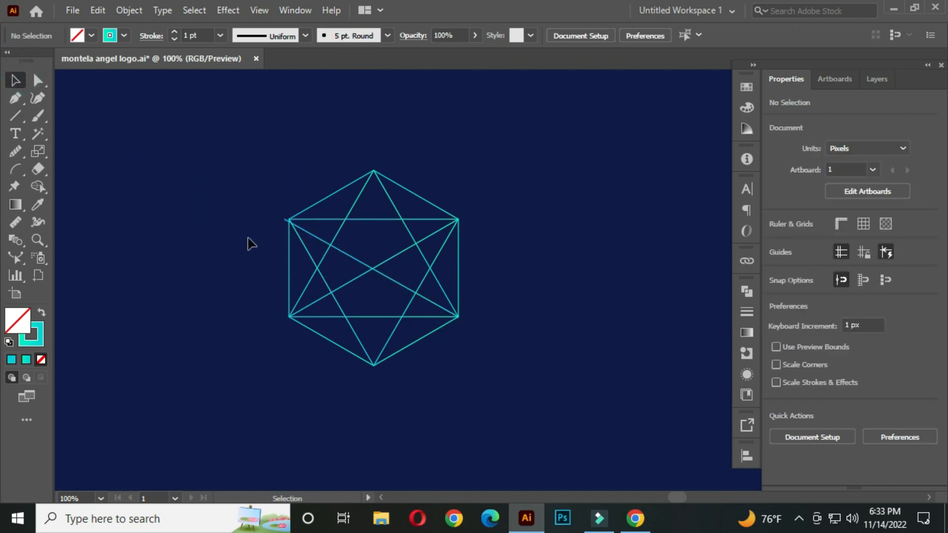
Step: Select all the lines and, with Shape Builder and a pink fill, merge regions into the two bottom triangles
{"action": "left_click_drag", "start_coordinate": [213, 124], "coordinate": [551, 391]}
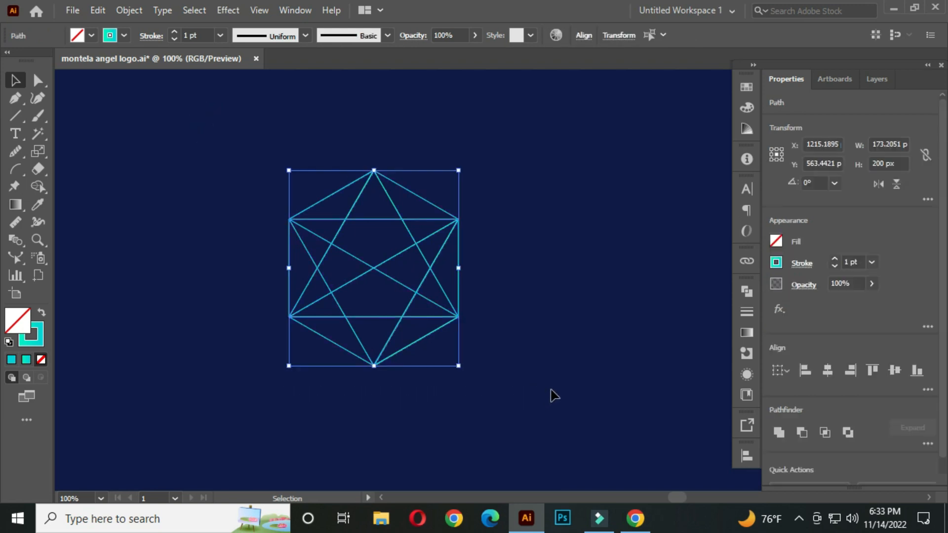
{"action": "left_click_drag", "start_coordinate": [40, 181], "coordinate": [105, 186]}
{"action": "left_click", "coordinate": [91, 34]}
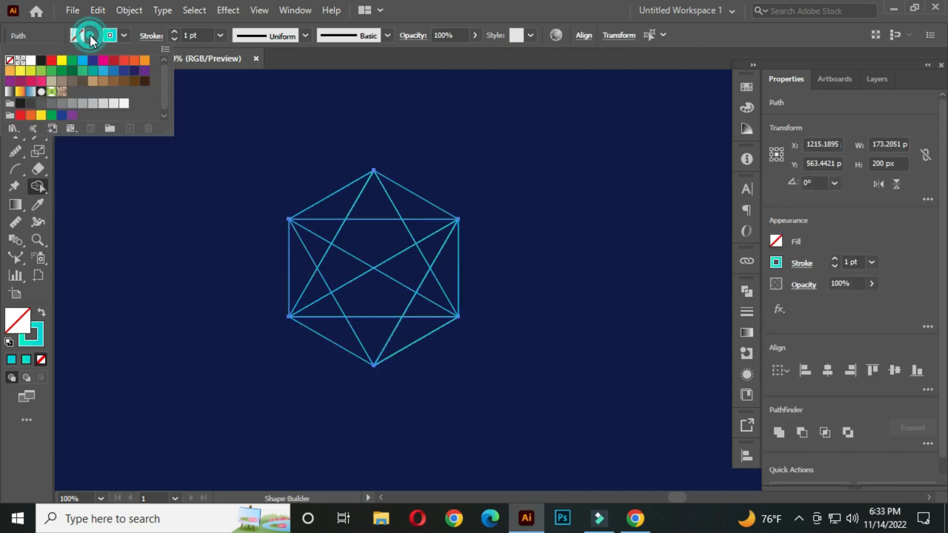
{"action": "left_click", "coordinate": [103, 60]}
{"action": "left_click", "coordinate": [358, 298]}
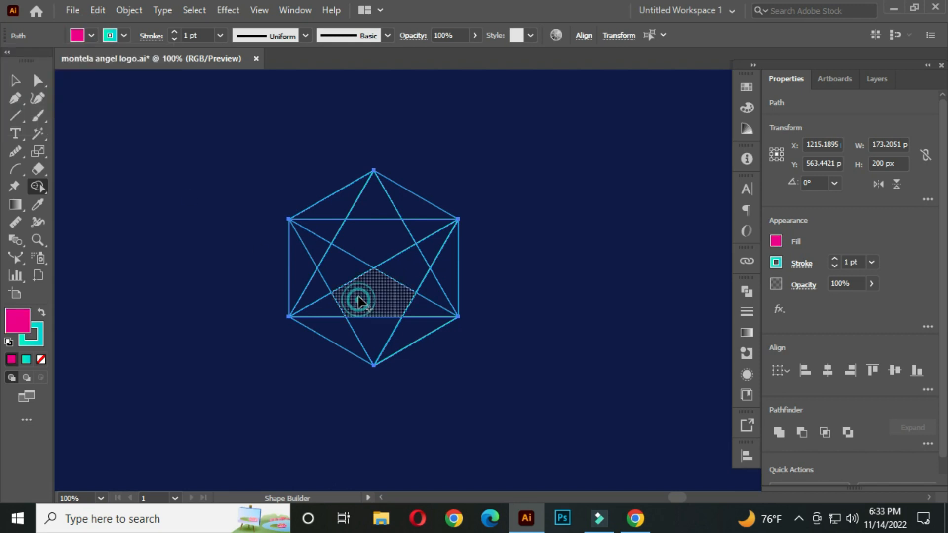
{"action": "mouse_move", "coordinate": [364, 332]}
{"action": "left_mouse_down"}
{"action": "mouse_move", "coordinate": [339, 334]}
{"action": "mouse_move", "coordinate": [324, 299]}
{"action": "left_mouse_up"}
{"action": "left_click_drag", "start_coordinate": [407, 339], "coordinate": [428, 299]}
Step: Merge regions into pink triangles along the left and right sides and a pink kite at the top
{"action": "left_click", "coordinate": [444, 269]}
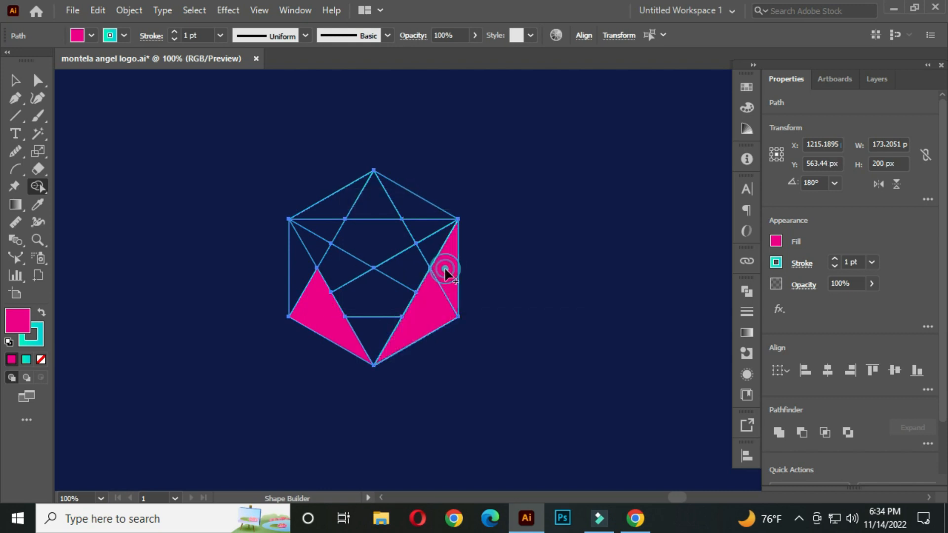
{"action": "mouse_move", "coordinate": [433, 243]}
{"action": "left_mouse_down"}
{"action": "mouse_move", "coordinate": [434, 233]}
{"action": "mouse_move", "coordinate": [431, 244]}
{"action": "left_mouse_up"}
{"action": "left_click", "coordinate": [301, 274]}
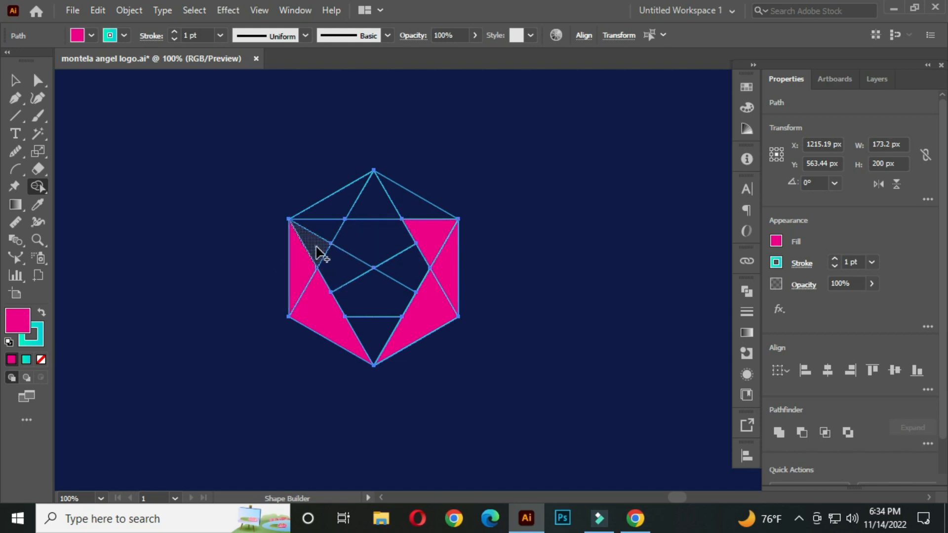
{"action": "left_click_drag", "start_coordinate": [364, 249], "coordinate": [372, 200]}
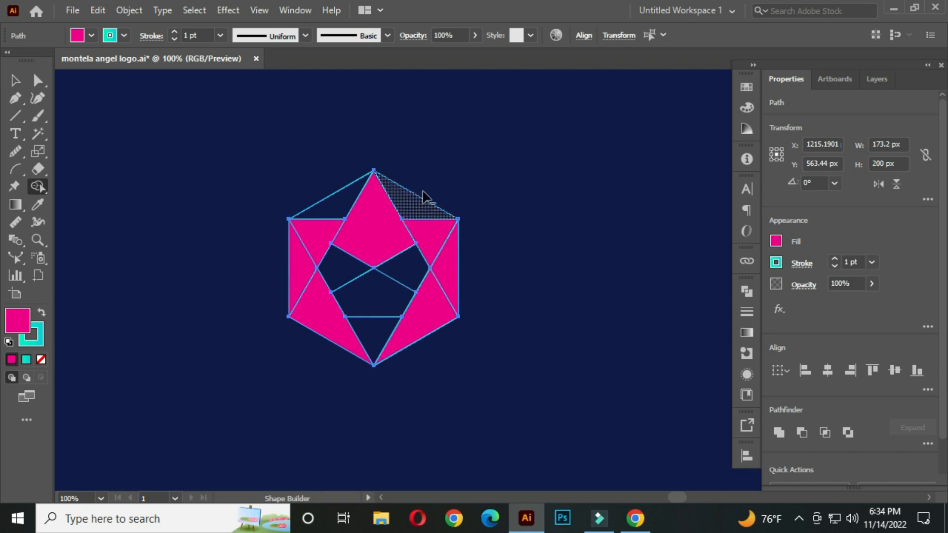
Step: Delete the two outer top corner regions and the interior center segments with Shape Builder, then deselect
{"action": "left_click", "coordinate": [417, 206], "text": "alt"}
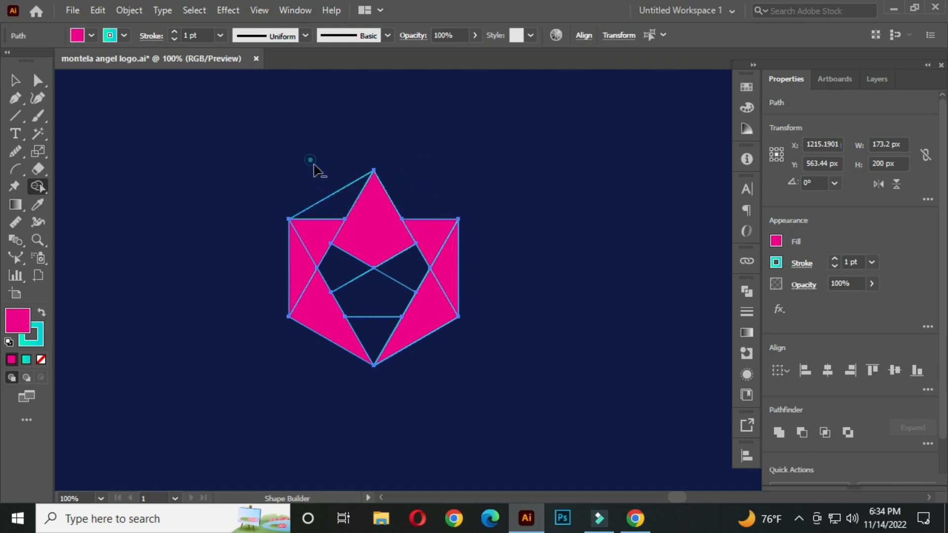
{"action": "left_click", "coordinate": [327, 201], "text": "alt"}
{"action": "mouse_move", "coordinate": [339, 264]}
{"action": "left_mouse_down"}
{"action": "mouse_move", "coordinate": [370, 325]}
{"action": "mouse_move", "coordinate": [402, 269]}
{"action": "mouse_move", "coordinate": [407, 280]}
{"action": "left_mouse_up"}
{"action": "left_click", "coordinate": [376, 297], "text": "alt"}
{"action": "left_click", "coordinate": [15, 80]}
{"action": "left_click", "coordinate": [209, 171]}
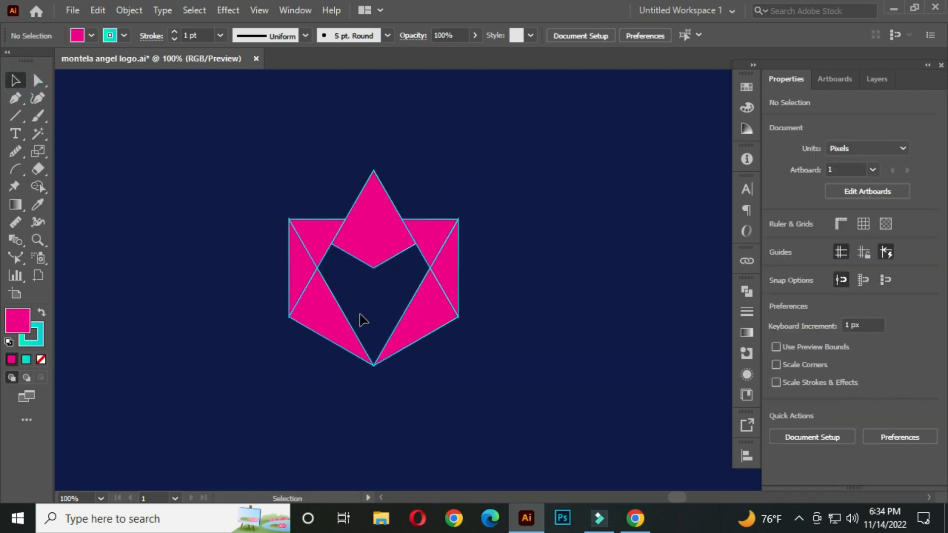
Step: Draw a vertical line from the top vertex to the bottom vertex through the centre
{"action": "left_click_drag", "start_coordinate": [16, 113], "coordinate": [116, 187]}
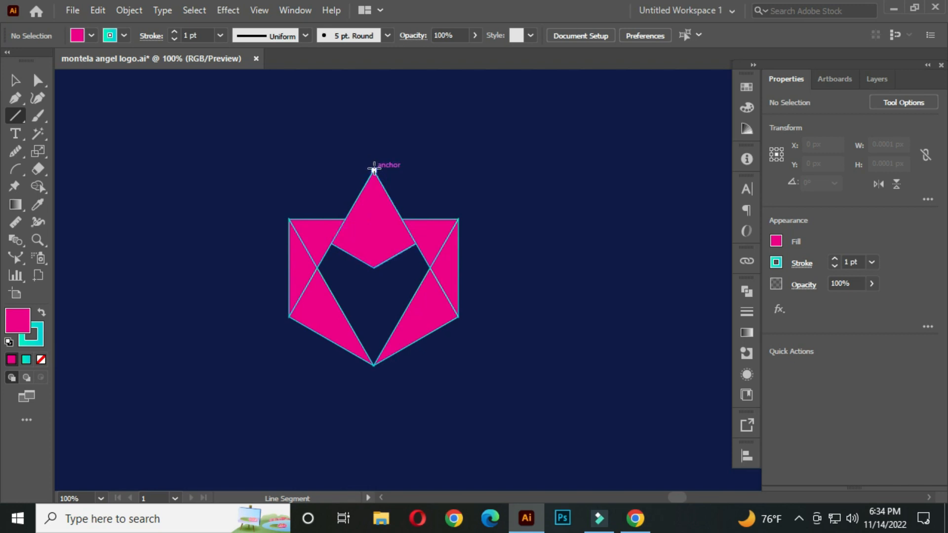
{"action": "left_click_drag", "start_coordinate": [373, 170], "coordinate": [374, 366]}
{"action": "key", "text": "v"}
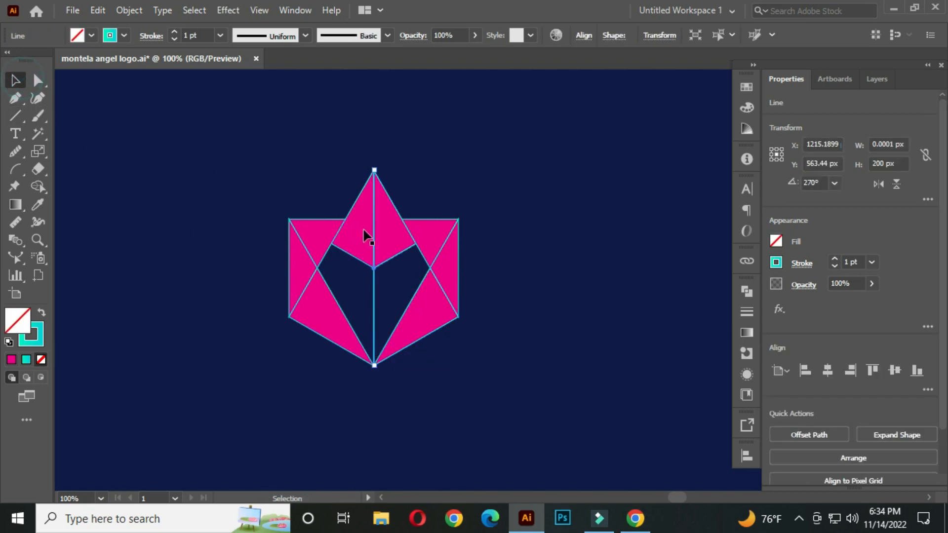
Step: Select the top kite with the vertical line and split it in two with Pathfinder Divide
{"action": "scroll", "coordinate": [380, 190], "scroll_direction": "up", "scroll_amount": 1}
{"action": "scroll", "coordinate": [385, 197], "scroll_direction": "up", "scroll_amount": 1}
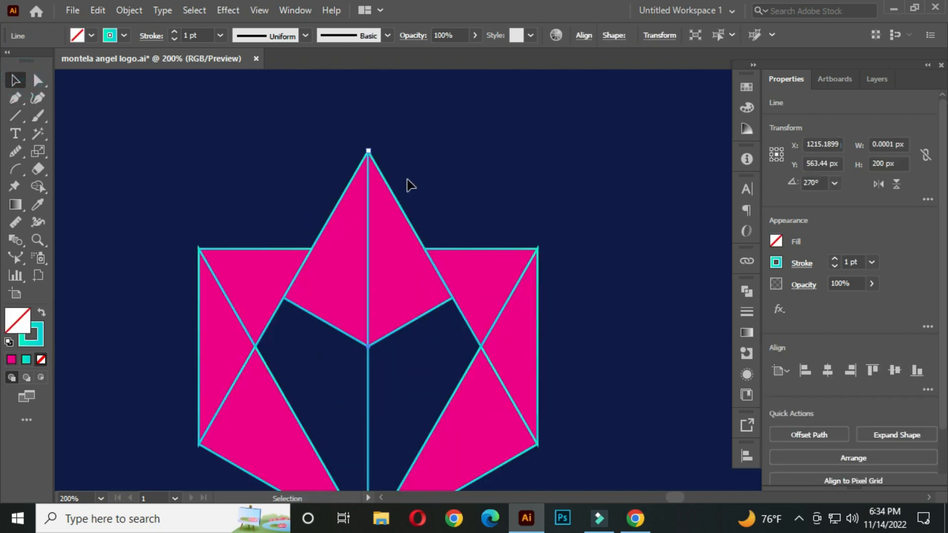
{"action": "left_click", "coordinate": [420, 155]}
{"action": "left_click_drag", "start_coordinate": [318, 127], "coordinate": [440, 218]}
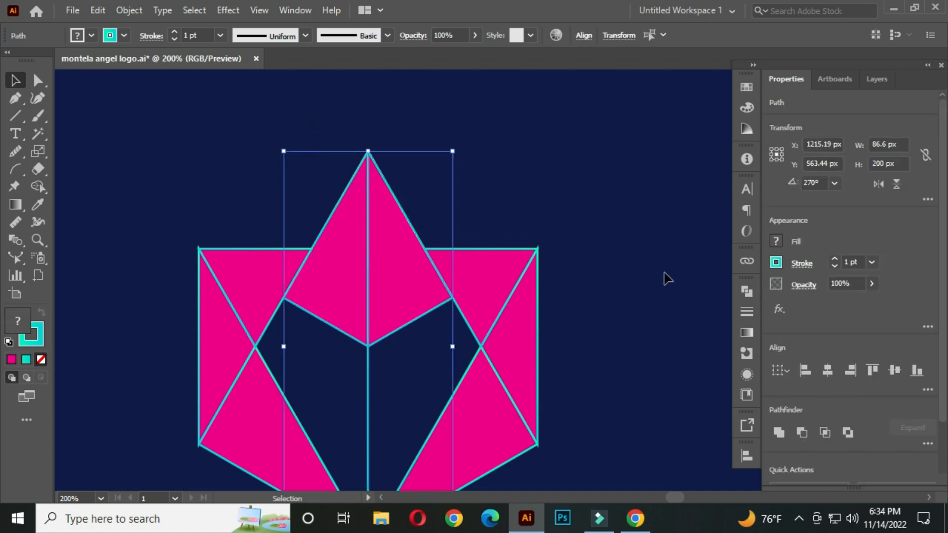
{"action": "left_click", "coordinate": [744, 293]}
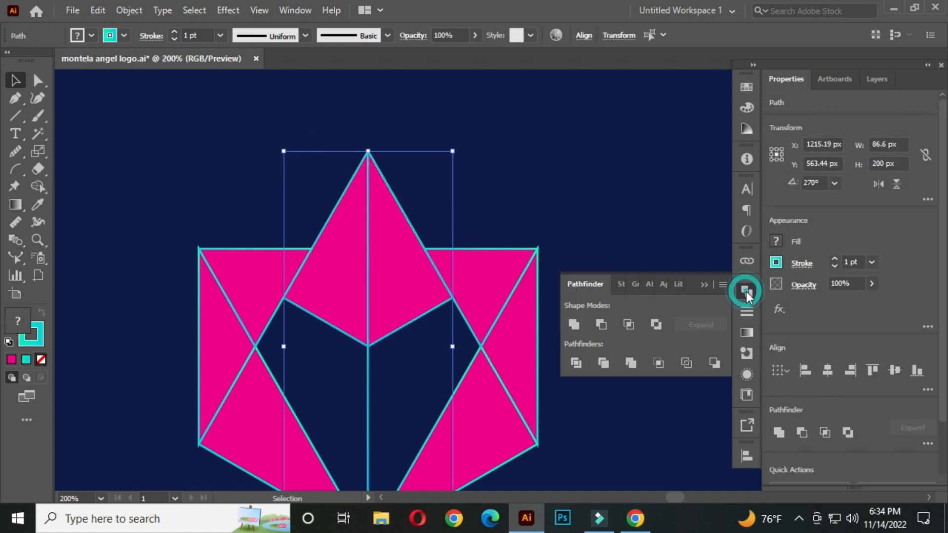
{"action": "left_click", "coordinate": [575, 364]}
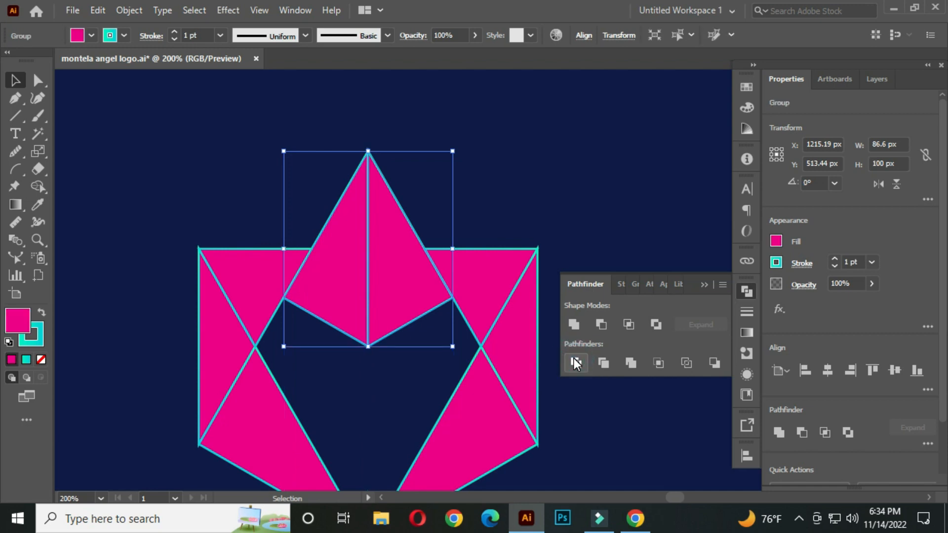
{"action": "left_click", "coordinate": [704, 286]}
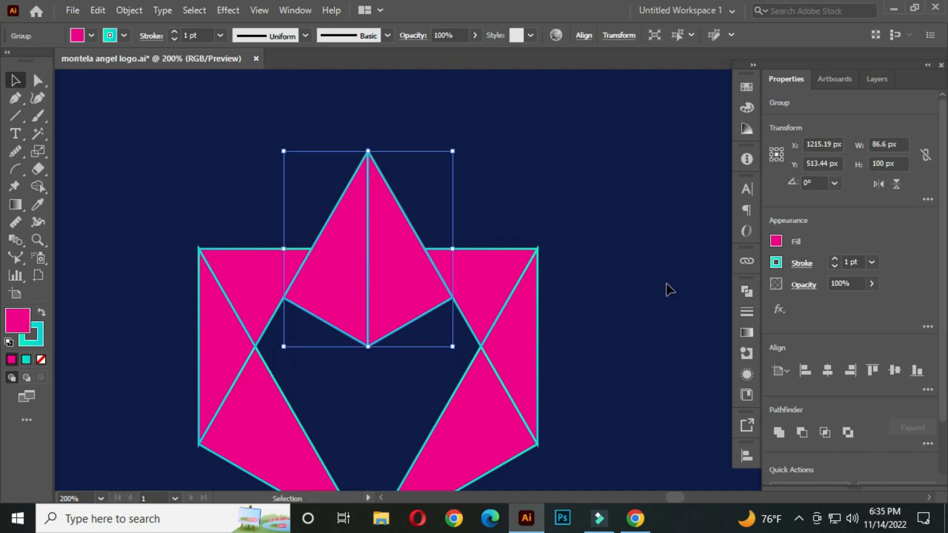
Step: Ungroup the divided kite halves and deselect them
{"action": "right_click", "coordinate": [368, 206]}
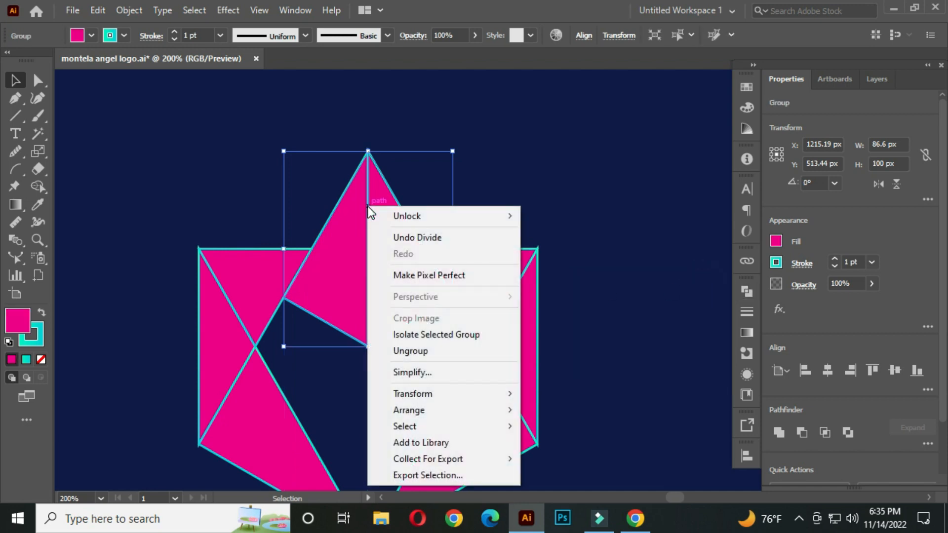
{"action": "left_click", "coordinate": [435, 351]}
{"action": "left_click", "coordinate": [539, 169]}
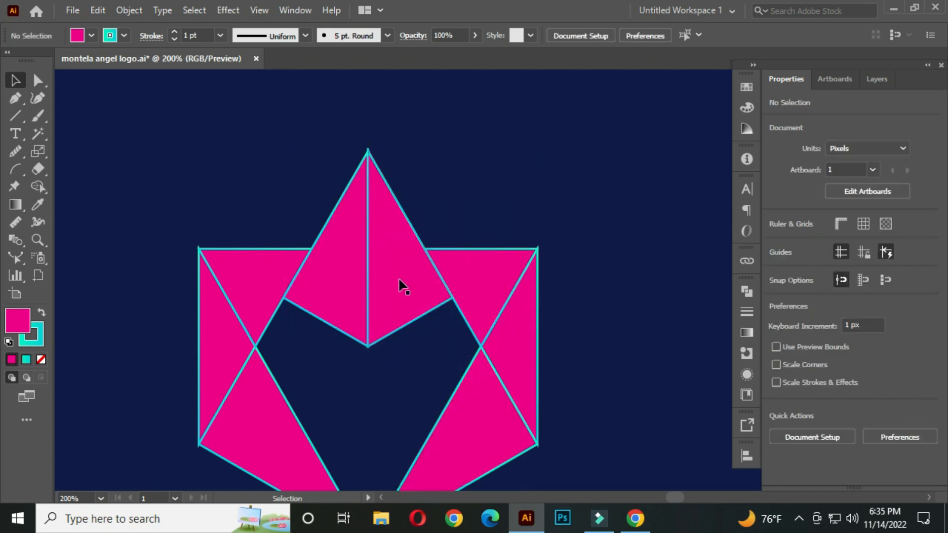
Step: Drag the kite's right half aside and undo the move
{"action": "left_click_drag", "start_coordinate": [392, 284], "coordinate": [465, 235]}
{"action": "key", "text": "ctrl+z"}
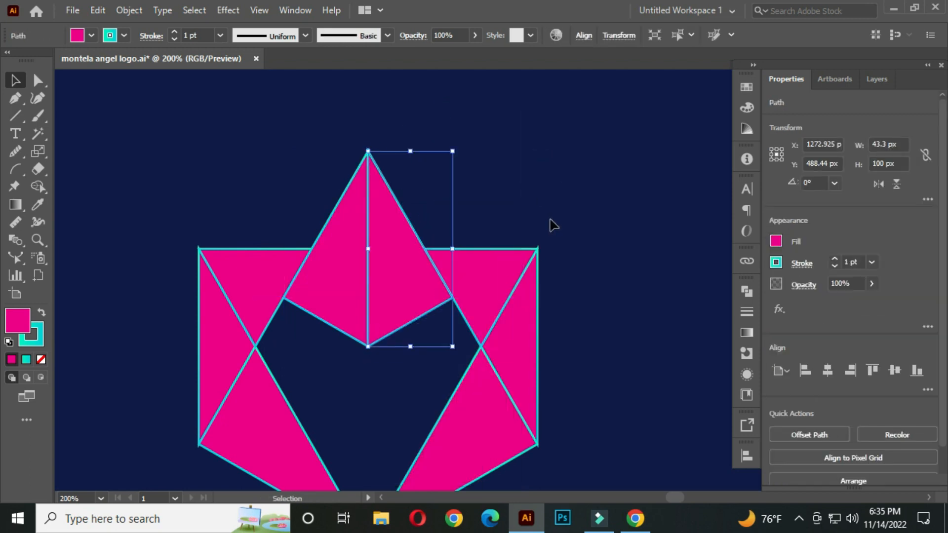
{"action": "left_click", "coordinate": [558, 209]}
Step: Select all the pieces of the logo
{"action": "scroll", "coordinate": [476, 268], "scroll_direction": "down", "scroll_amount": 2}
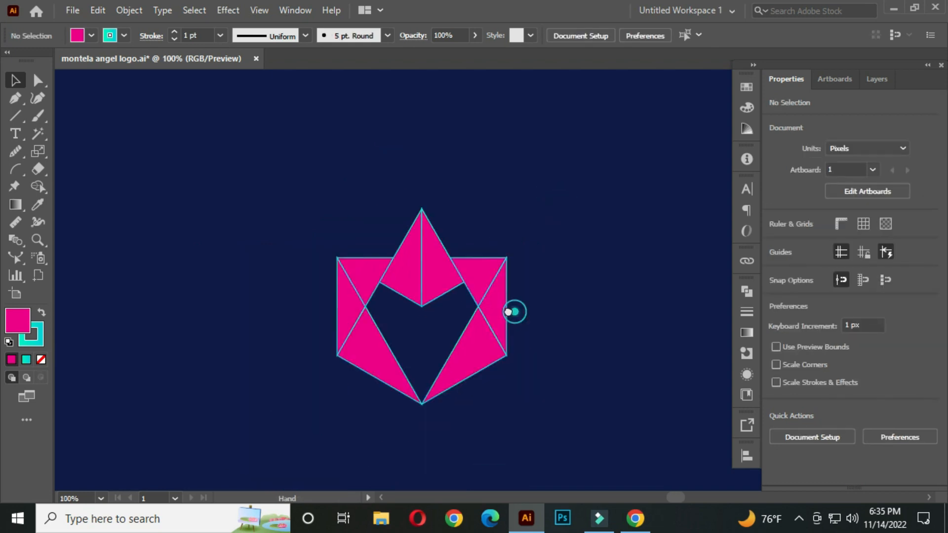
{"action": "left_click_drag", "start_coordinate": [514, 313], "coordinate": [467, 279]}
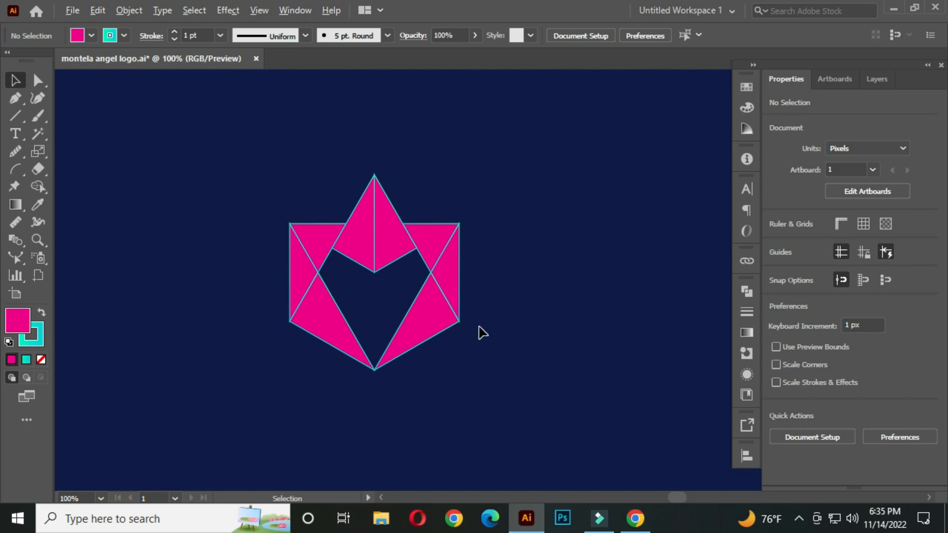
{"action": "scroll", "coordinate": [482, 332], "scroll_direction": "down", "scroll_amount": 1}
{"action": "left_click_drag", "start_coordinate": [510, 313], "coordinate": [469, 317]}
{"action": "left_click_drag", "start_coordinate": [275, 233], "coordinate": [462, 385]}
{"action": "left_click_drag", "start_coordinate": [423, 361], "coordinate": [445, 387]}
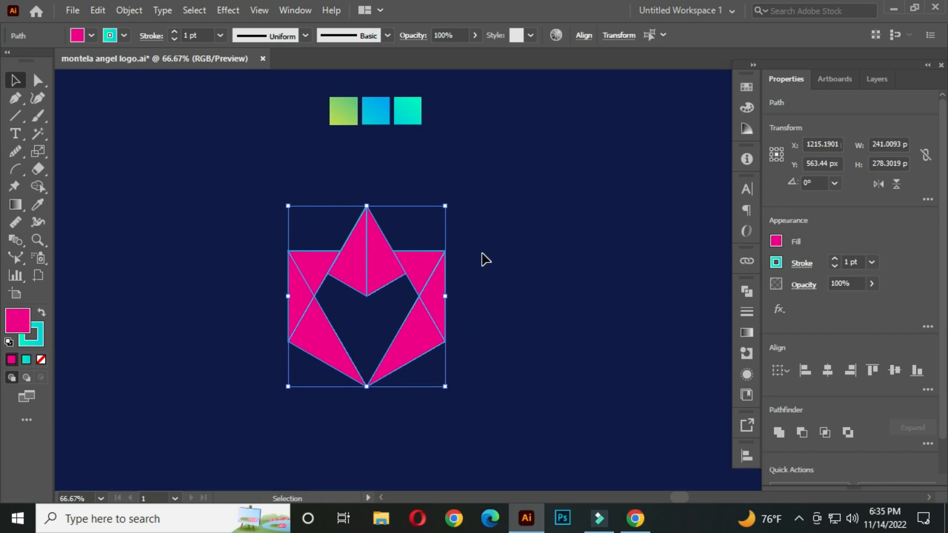
Step: Fill both halves of the top kite with the green gradient swatch using the Eyedropper
{"action": "left_click", "coordinate": [481, 258]}
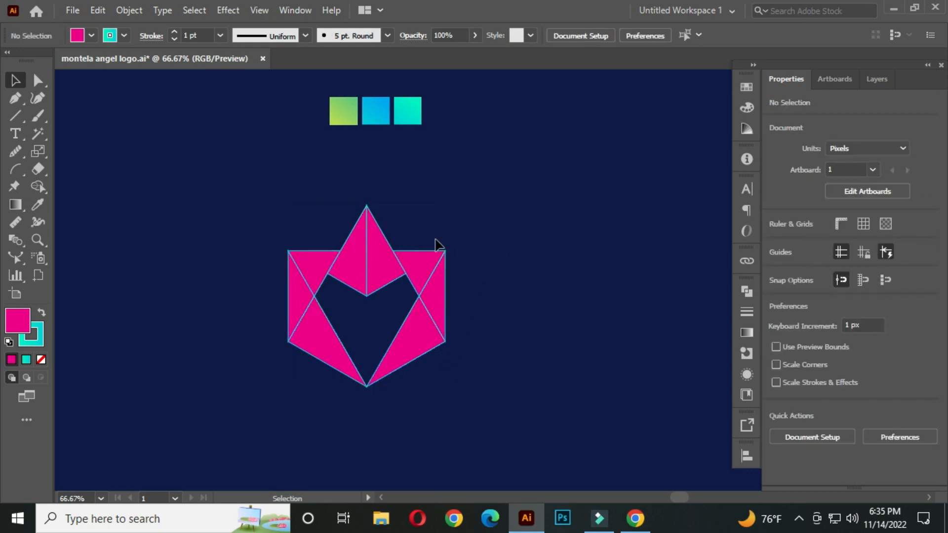
{"action": "left_click", "coordinate": [350, 250]}
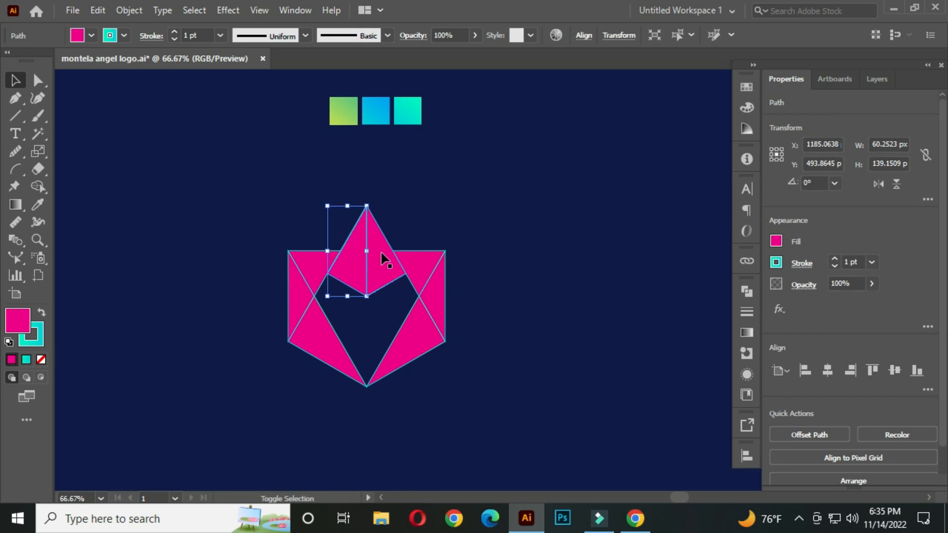
{"action": "left_click", "coordinate": [384, 258], "text": "shift"}
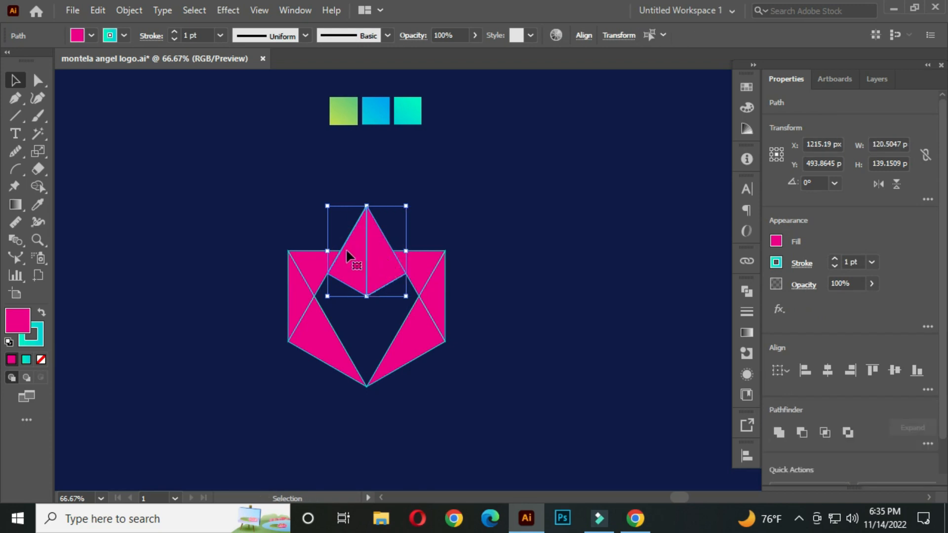
{"action": "left_click", "coordinate": [37, 204]}
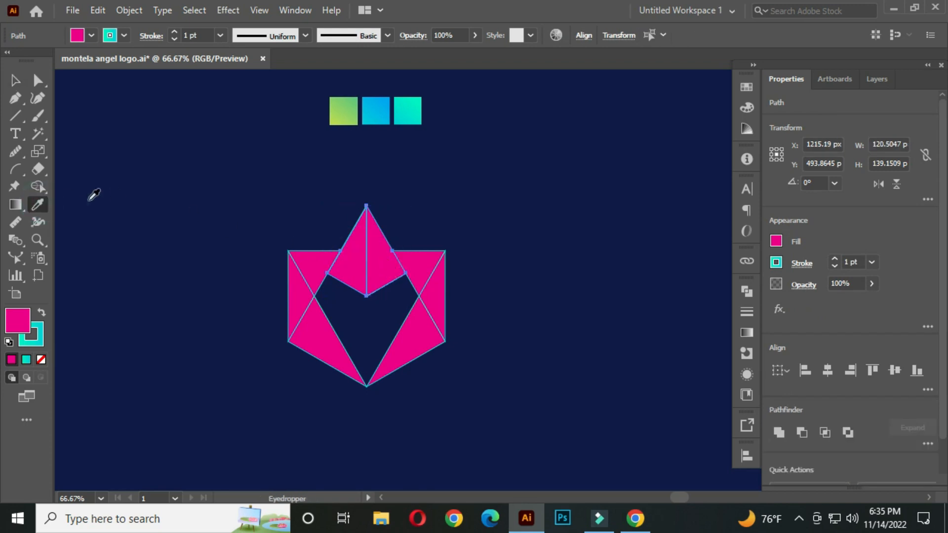
{"action": "left_click", "coordinate": [336, 115]}
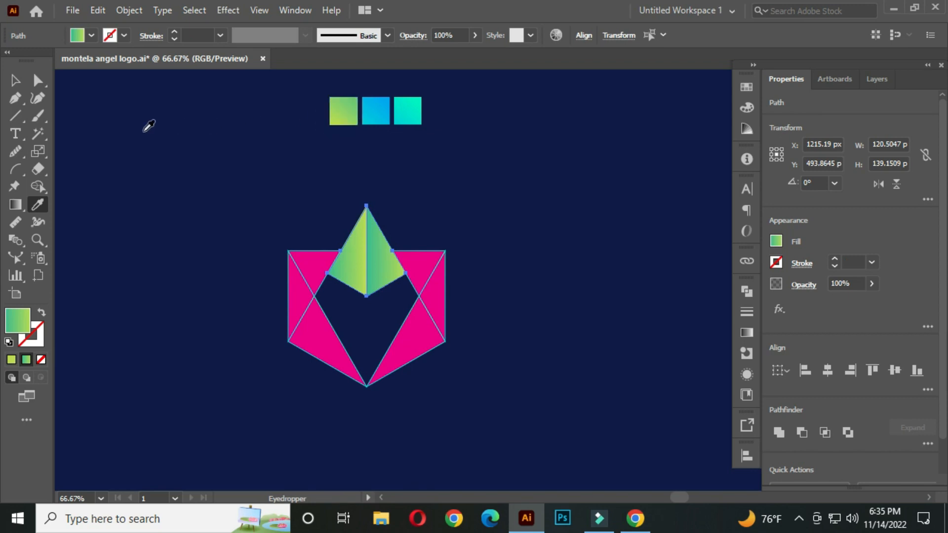
Step: Fill the two upper corner triangles with the blue swatch using the Eyedropper
{"action": "left_click", "coordinate": [15, 80]}
{"action": "left_click", "coordinate": [167, 156]}
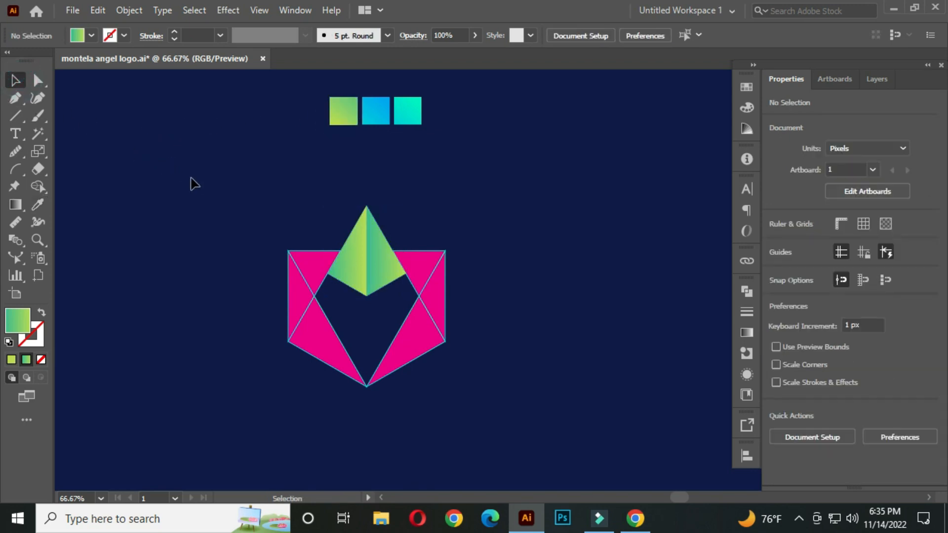
{"action": "left_click", "coordinate": [313, 270]}
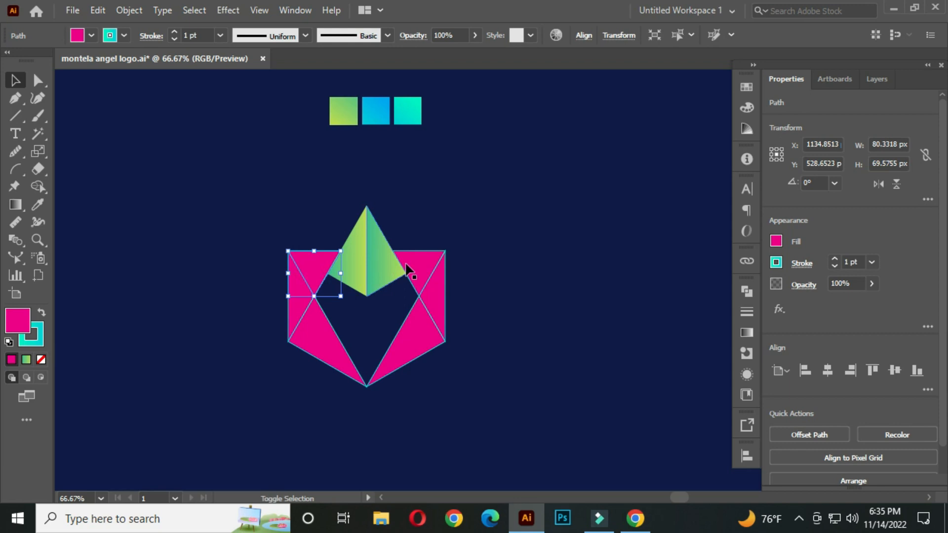
{"action": "left_click", "coordinate": [420, 269], "text": "shift"}
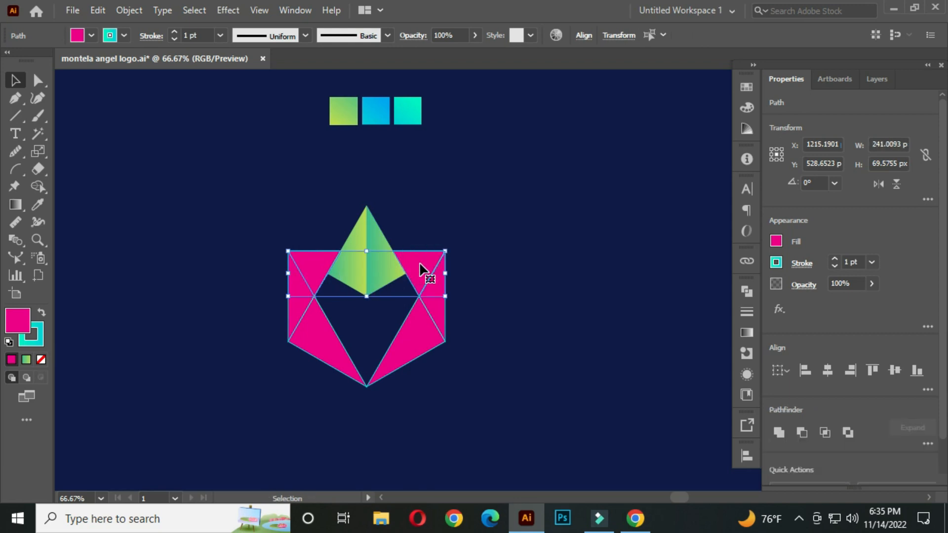
{"action": "left_click", "coordinate": [40, 202]}
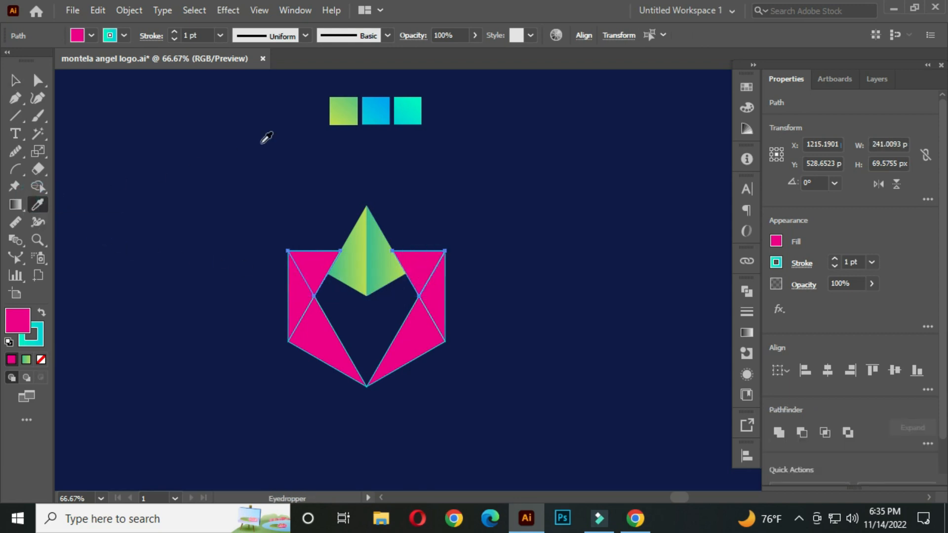
{"action": "left_click", "coordinate": [376, 111]}
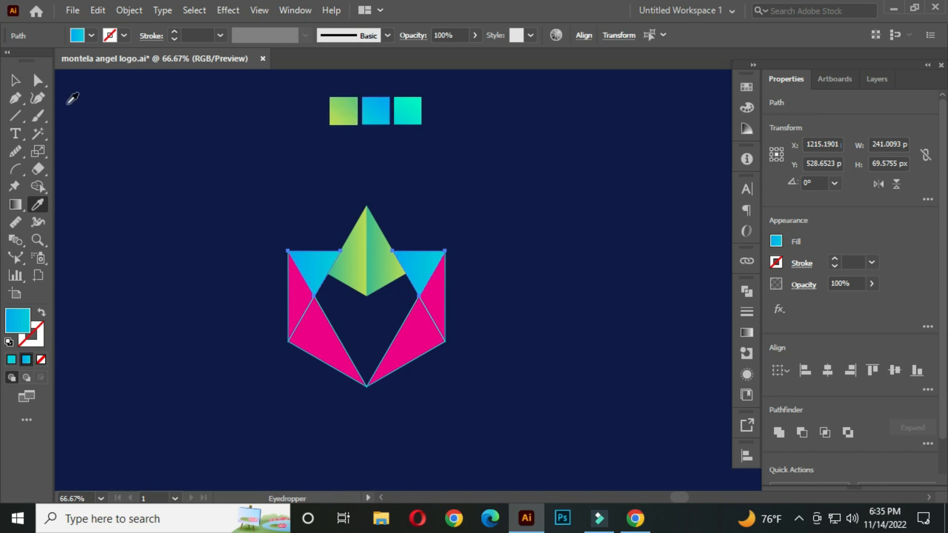
Step: Fill the two middle side triangles with the teal swatch using the Eyedropper
{"action": "left_click", "coordinate": [15, 80]}
{"action": "left_click", "coordinate": [277, 299]}
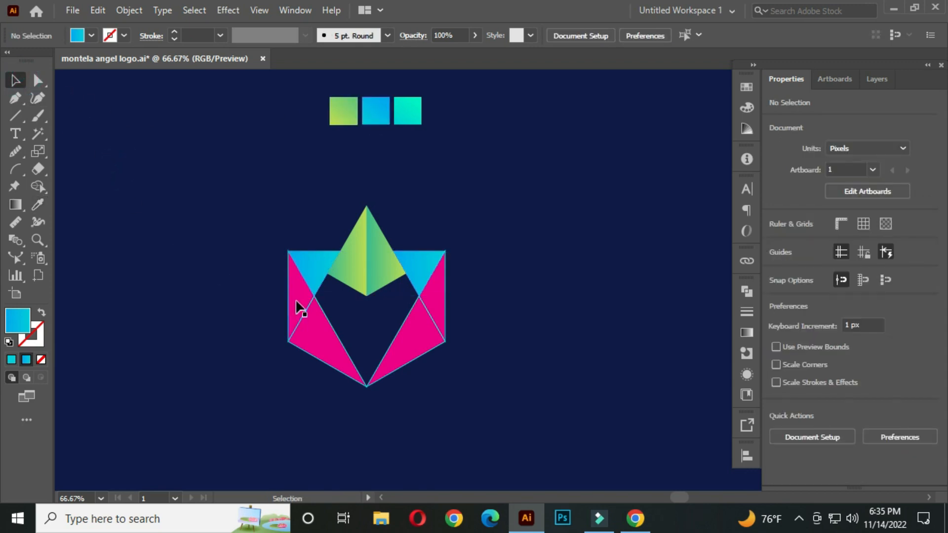
{"action": "left_click", "coordinate": [297, 299]}
{"action": "left_click", "coordinate": [428, 298], "text": "shift"}
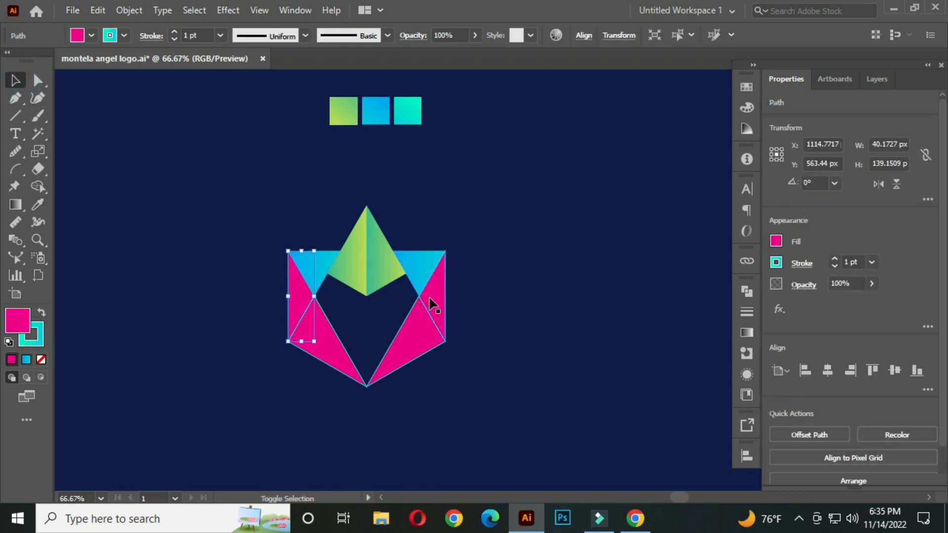
{"action": "left_click", "coordinate": [42, 203]}
{"action": "left_click", "coordinate": [409, 111]}
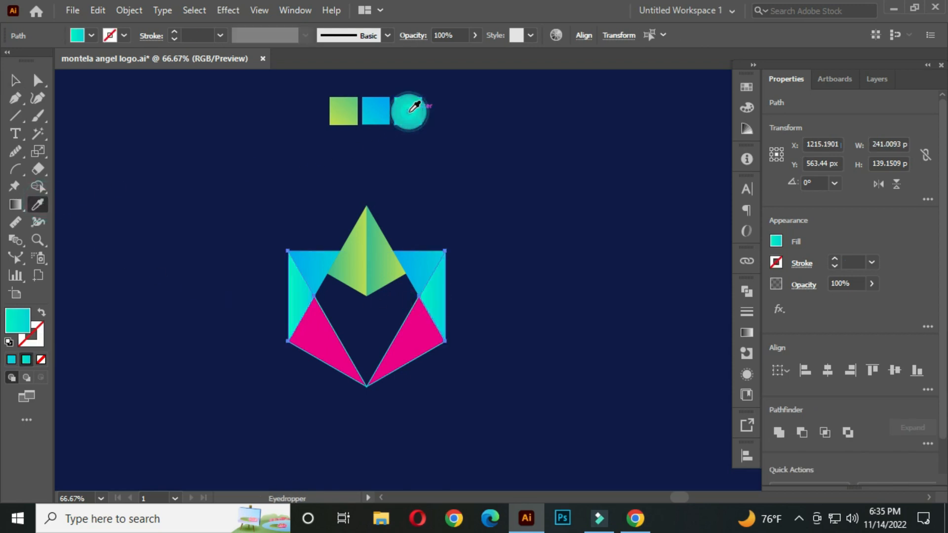
Step: Fill the two lower triangles with the green gradient swatch using the Eyedropper
{"action": "left_click", "coordinate": [15, 80]}
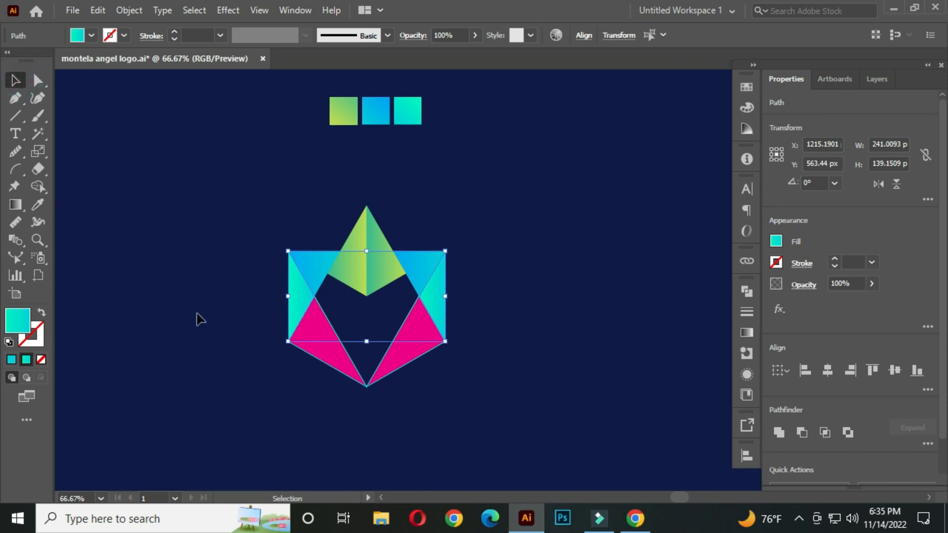
{"action": "left_click", "coordinate": [200, 320]}
{"action": "left_click", "coordinate": [321, 345]}
{"action": "left_click", "coordinate": [417, 343], "text": "shift"}
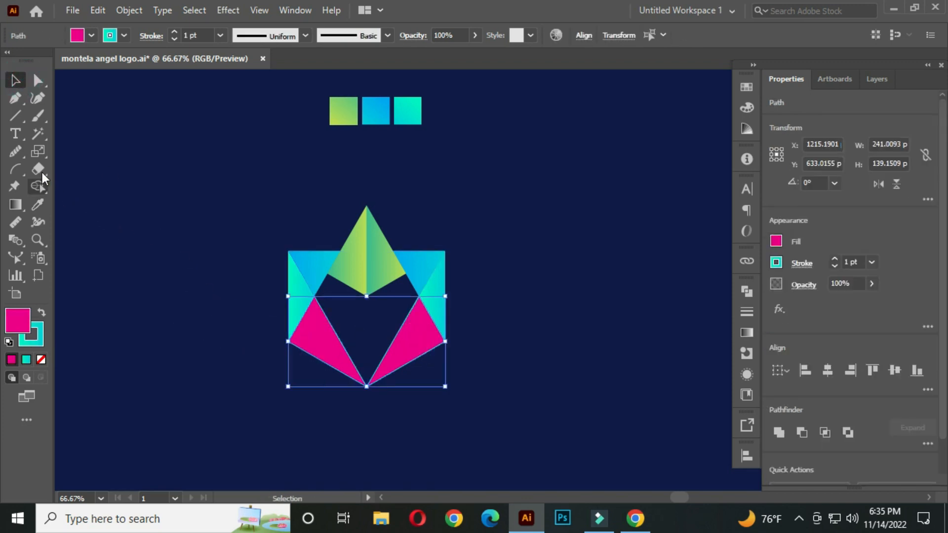
{"action": "left_click", "coordinate": [39, 203]}
{"action": "left_click", "coordinate": [344, 110]}
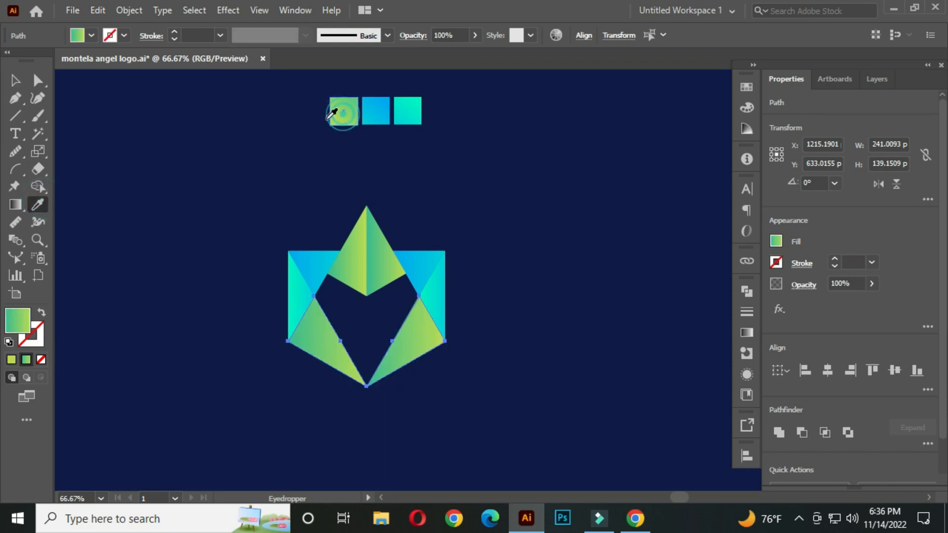
Step: Redirect the gradient on the left half of the top kite to run from its lower edge up to the apex
{"action": "left_click", "coordinate": [14, 80]}
{"action": "left_click", "coordinate": [172, 222]}
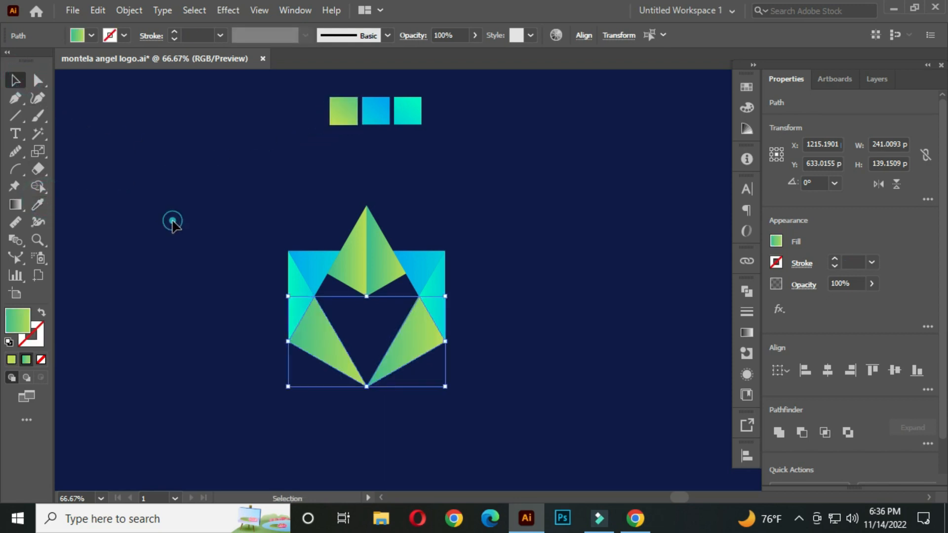
{"action": "scroll", "coordinate": [397, 335], "scroll_direction": "down", "scroll_amount": 2}
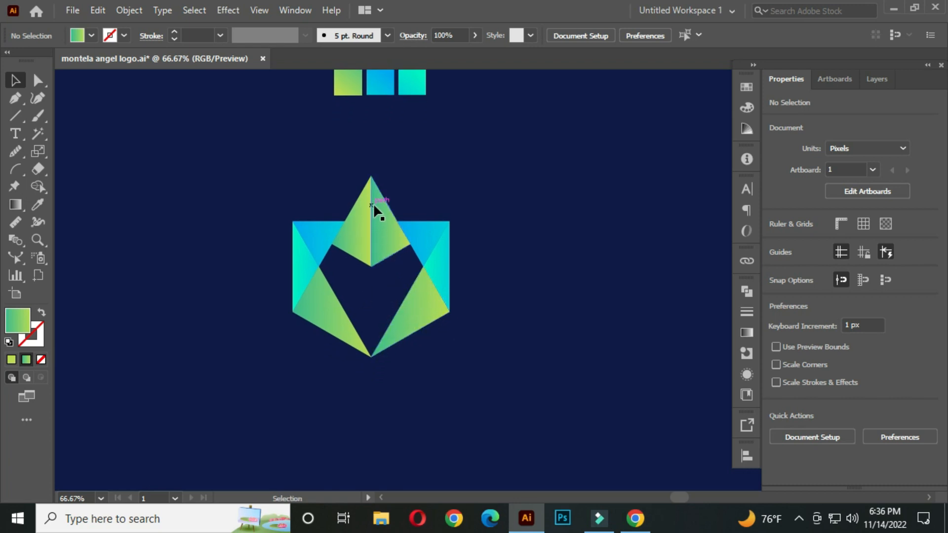
{"action": "scroll", "coordinate": [373, 203], "scroll_direction": "up", "scroll_amount": 1}
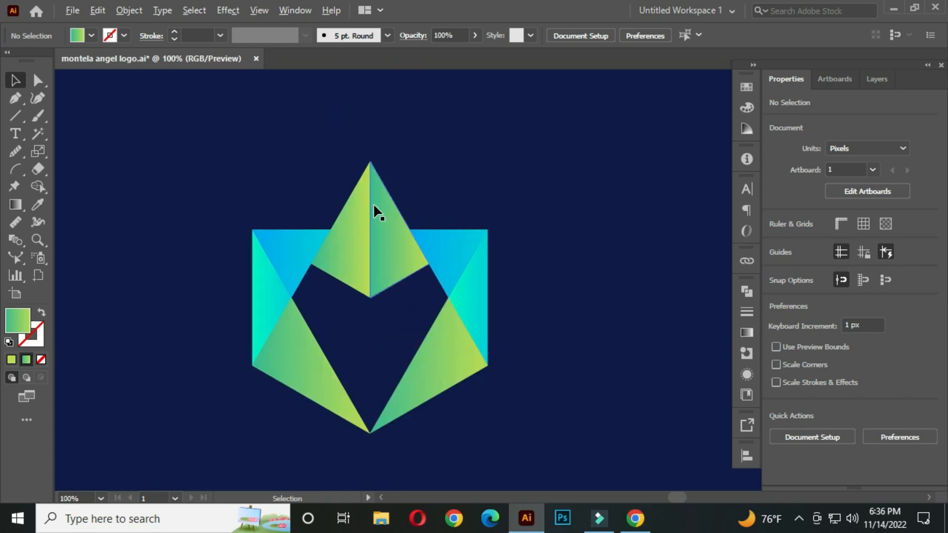
{"action": "left_click", "coordinate": [357, 239]}
{"action": "left_click_drag", "start_coordinate": [16, 205], "coordinate": [84, 206]}
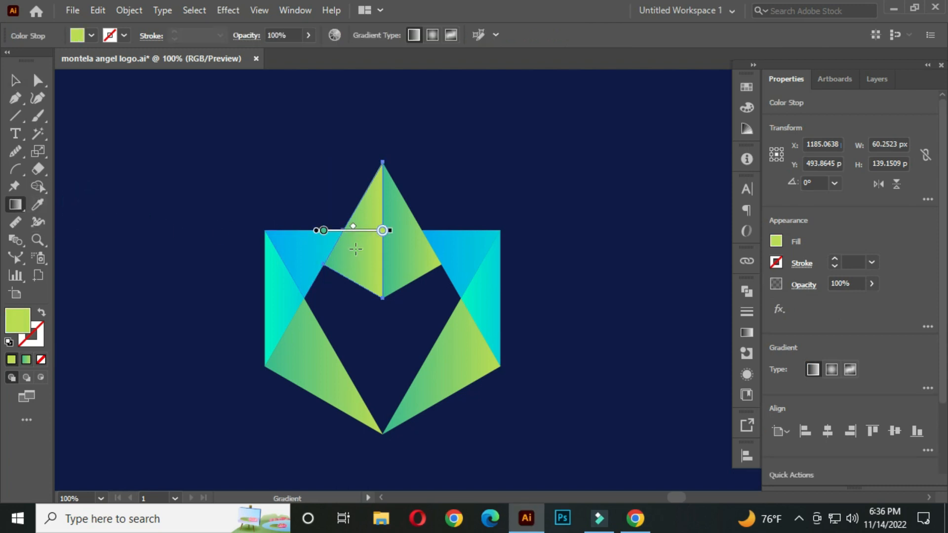
{"action": "scroll", "coordinate": [371, 238], "scroll_direction": "up", "scroll_amount": 1}
{"action": "left_click_drag", "start_coordinate": [345, 296], "coordinate": [381, 120]}
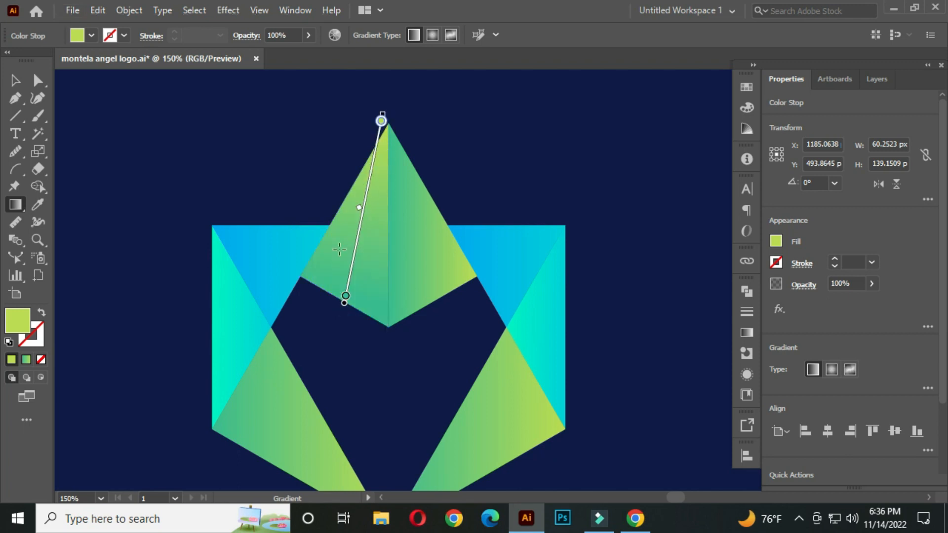
{"action": "left_click_drag", "start_coordinate": [325, 294], "coordinate": [391, 99]}
{"action": "left_click_drag", "start_coordinate": [337, 265], "coordinate": [392, 113]}
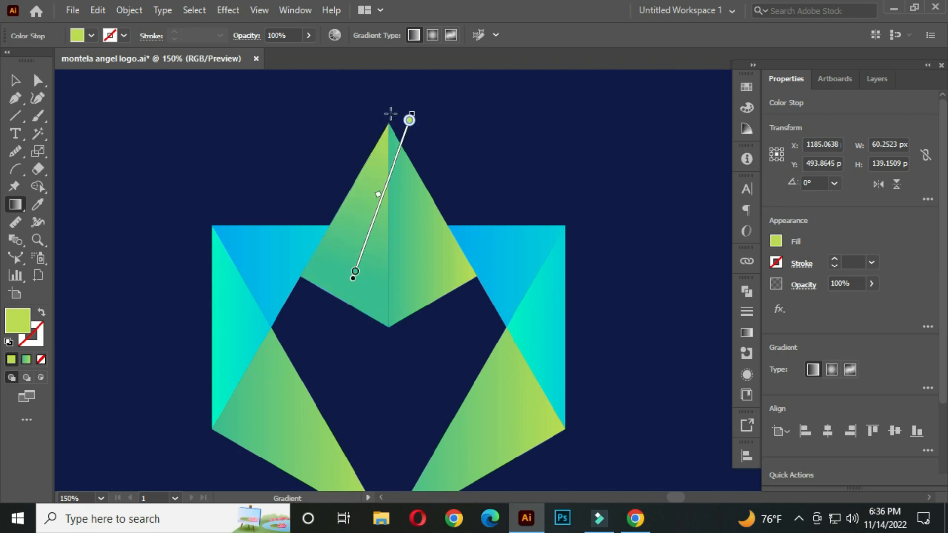
{"action": "left_click", "coordinate": [19, 84]}
Step: Redirect the gradient on the right half of the top kite to run from its lower edge up past the apex
{"action": "left_click", "coordinate": [428, 247]}
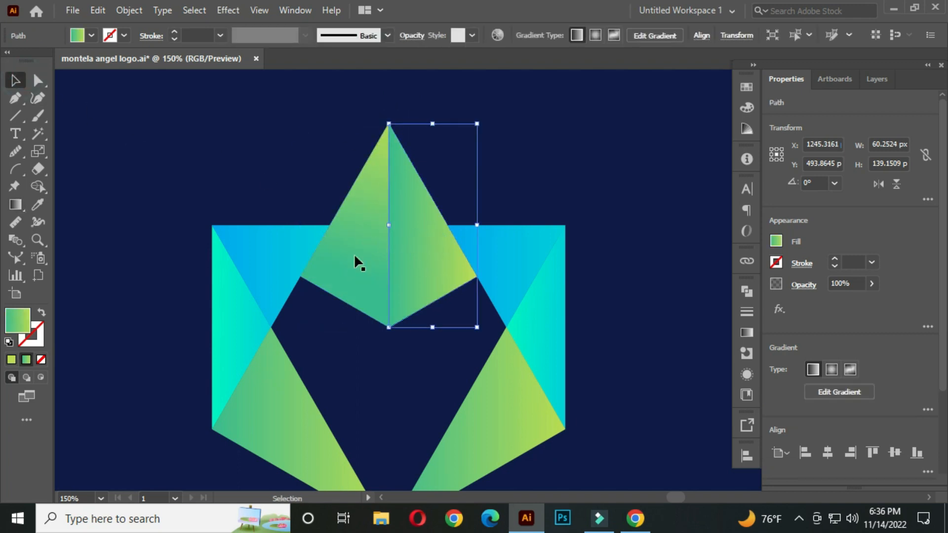
{"action": "left_click", "coordinate": [15, 204]}
{"action": "left_click_drag", "start_coordinate": [444, 272], "coordinate": [384, 127]}
{"action": "left_click_drag", "start_coordinate": [448, 283], "coordinate": [376, 104]}
{"action": "left_click", "coordinate": [14, 80]}
{"action": "left_click", "coordinate": [353, 226]}
{"action": "key", "text": "g"}
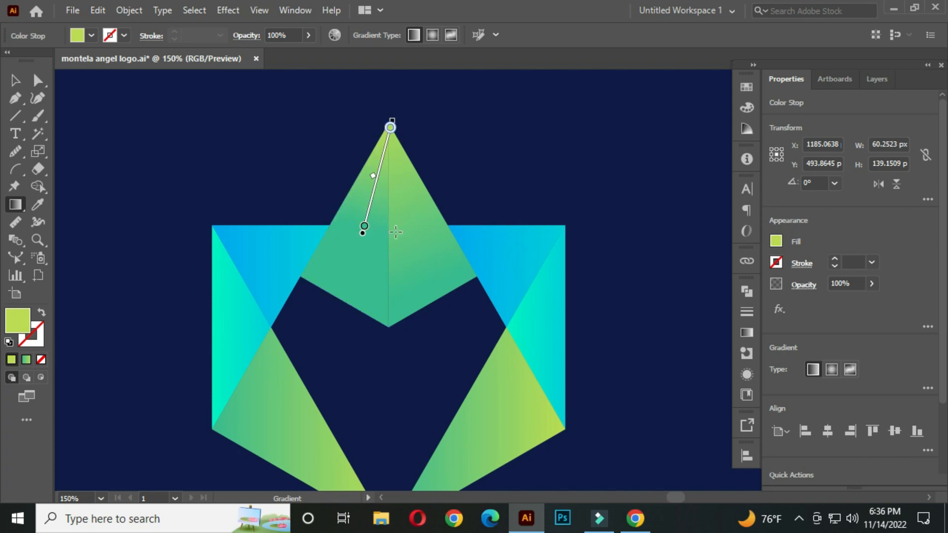
{"action": "left_click", "coordinate": [21, 81]}
{"action": "left_click", "coordinate": [427, 235]}
{"action": "key", "text": "g"}
{"action": "left_click_drag", "start_coordinate": [411, 242], "coordinate": [366, 109]}
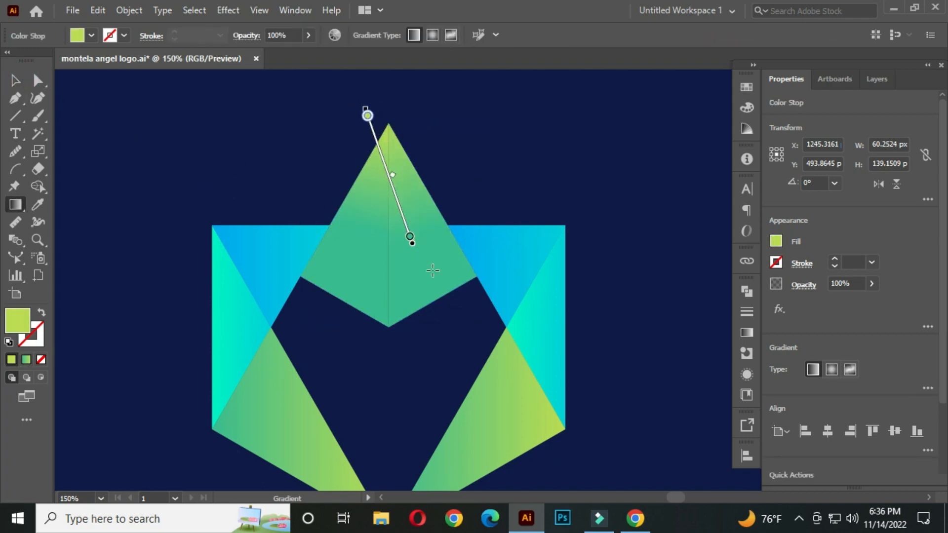
{"action": "left_click_drag", "start_coordinate": [424, 281], "coordinate": [354, 115]}
{"action": "key", "text": "v"}
Step: Set a diagonal gradient on the upper-left blue triangle running up toward its top edge
{"action": "left_click", "coordinate": [318, 209]}
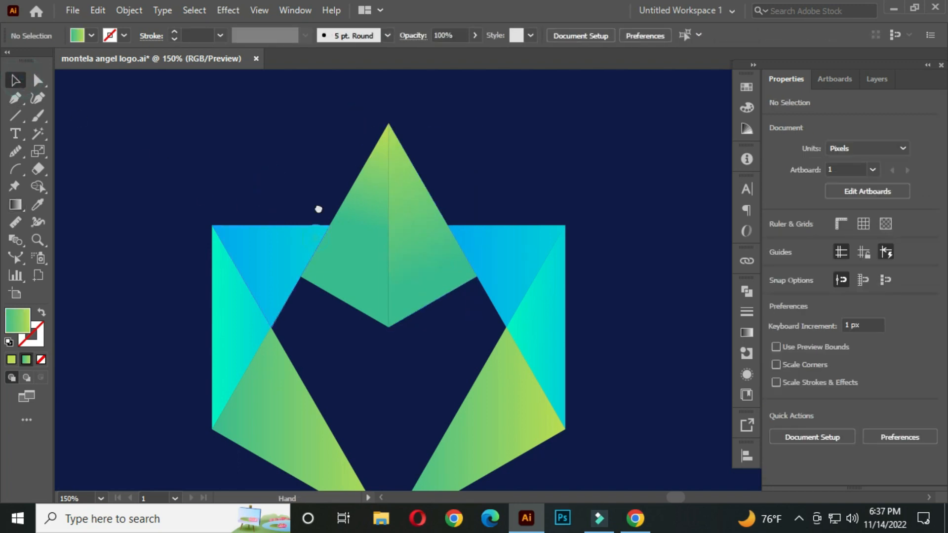
{"action": "scroll", "coordinate": [286, 211], "scroll_direction": "down", "scroll_amount": 2}
{"action": "left_click", "coordinate": [254, 211]}
{"action": "key", "text": "g"}
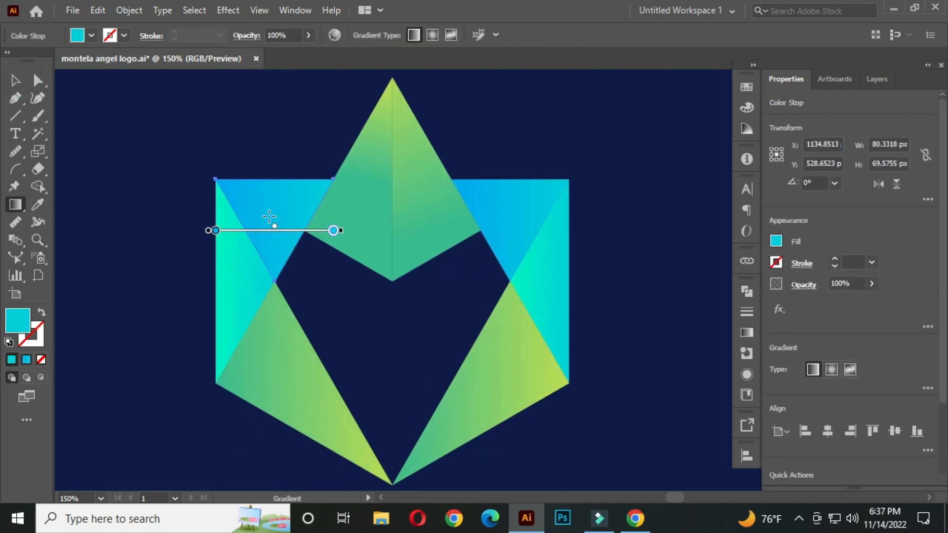
{"action": "left_click_drag", "start_coordinate": [275, 152], "coordinate": [307, 155]}
{"action": "left_click_drag", "start_coordinate": [260, 250], "coordinate": [286, 196]}
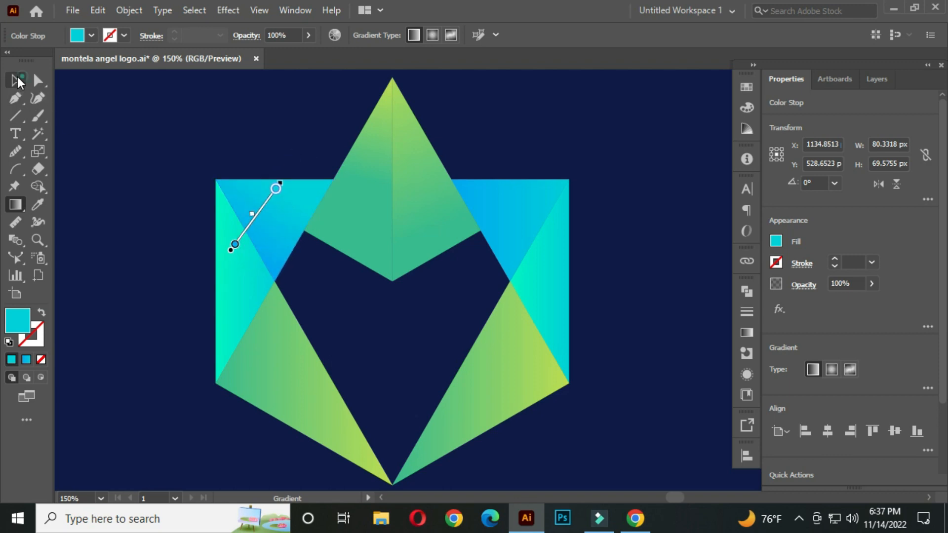
{"action": "left_click", "coordinate": [14, 80]}
Step: Set a diagonal gradient on the upper-right blue triangle running from its top edge down toward the right side
{"action": "left_click", "coordinate": [478, 269]}
{"action": "left_click", "coordinate": [523, 222]}
{"action": "key", "text": "g"}
{"action": "left_click_drag", "start_coordinate": [541, 259], "coordinate": [470, 181]}
{"action": "left_click_drag", "start_coordinate": [518, 246], "coordinate": [497, 209]}
{"action": "left_click_drag", "start_coordinate": [543, 235], "coordinate": [506, 181]}
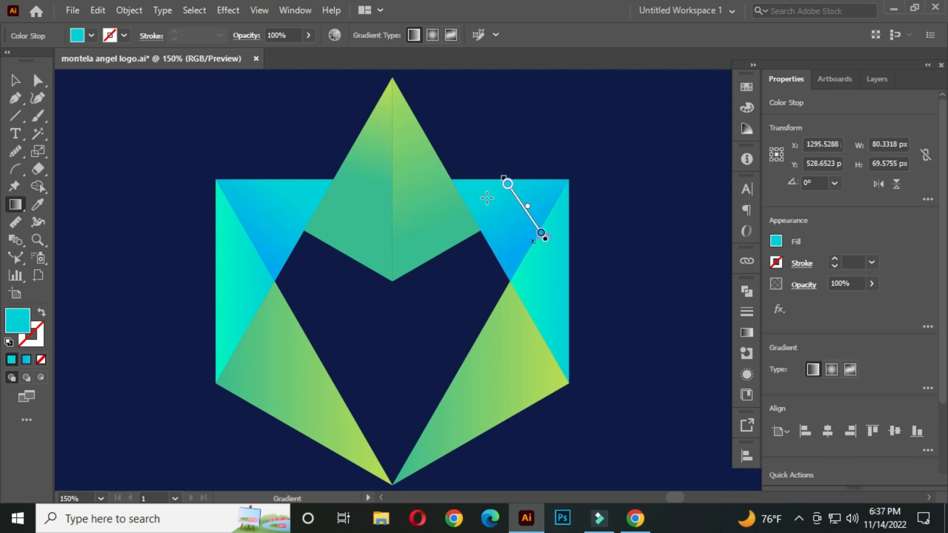
{"action": "left_click", "coordinate": [16, 81]}
Step: Set a vertical gradient on the left teal side triangle running from top to bottom
{"action": "left_click", "coordinate": [131, 222]}
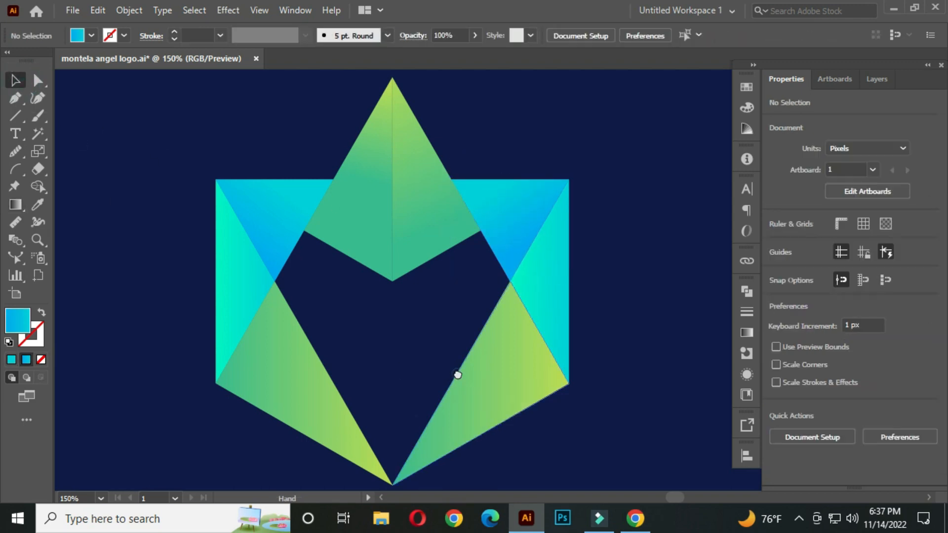
{"action": "left_click_drag", "start_coordinate": [458, 369], "coordinate": [458, 310]}
{"action": "scroll", "coordinate": [458, 310], "scroll_direction": "down", "scroll_amount": 1}
{"action": "left_click_drag", "start_coordinate": [397, 300], "coordinate": [395, 290]}
{"action": "left_click", "coordinate": [306, 231]}
{"action": "key", "text": "g"}
{"action": "left_click_drag", "start_coordinate": [300, 190], "coordinate": [309, 290]}
{"action": "left_click_drag", "start_coordinate": [316, 276], "coordinate": [295, 335]}
{"action": "left_click_drag", "start_coordinate": [274, 255], "coordinate": [292, 291]}
{"action": "scroll", "coordinate": [278, 252], "scroll_direction": "up", "scroll_amount": 2}
{"action": "scroll", "coordinate": [296, 316], "scroll_direction": "down", "scroll_amount": 1}
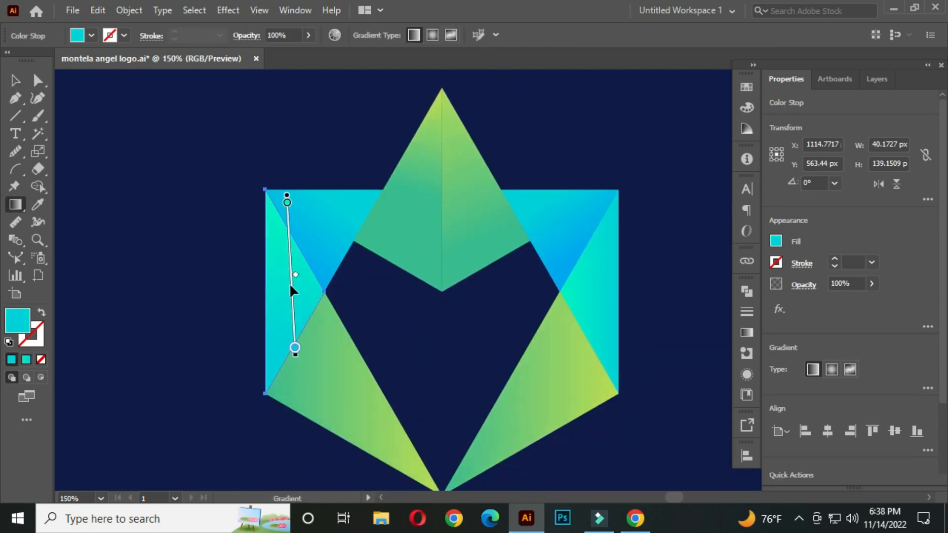
{"action": "left_click_drag", "start_coordinate": [276, 241], "coordinate": [281, 325]}
{"action": "left_click", "coordinate": [20, 79]}
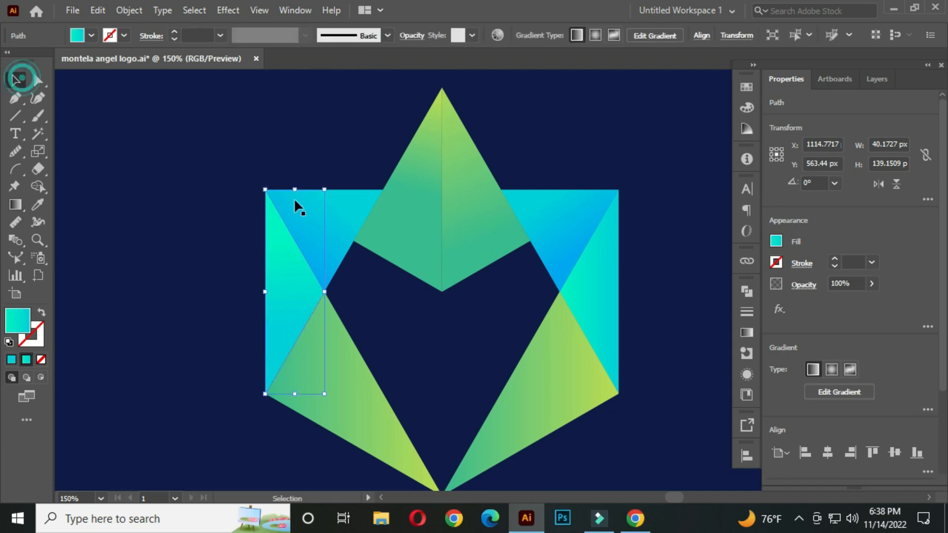
Step: Set a vertical gradient on the right teal side triangle running from top to bottom
{"action": "left_click_drag", "start_coordinate": [596, 297], "coordinate": [549, 286]}
{"action": "left_click", "coordinate": [550, 286]}
{"action": "key", "text": "g"}
{"action": "left_click_drag", "start_coordinate": [541, 216], "coordinate": [542, 345]}
{"action": "left_click", "coordinate": [18, 80]}
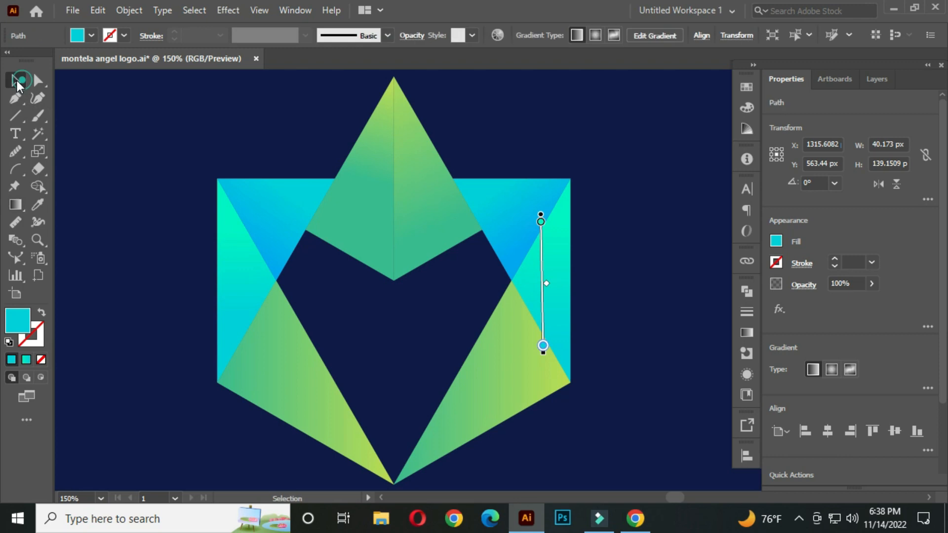
Step: Redirect the gradient on the lower-right green triangle to run diagonally down toward the bottom point
{"action": "left_click", "coordinate": [101, 182]}
{"action": "mouse_move", "coordinate": [521, 397]}
{"action": "left_mouse_down"}
{"action": "mouse_move", "coordinate": [511, 312]}
{"action": "mouse_move", "coordinate": [483, 313]}
{"action": "left_mouse_up"}
{"action": "scroll", "coordinate": [506, 315], "scroll_direction": "down", "scroll_amount": 1}
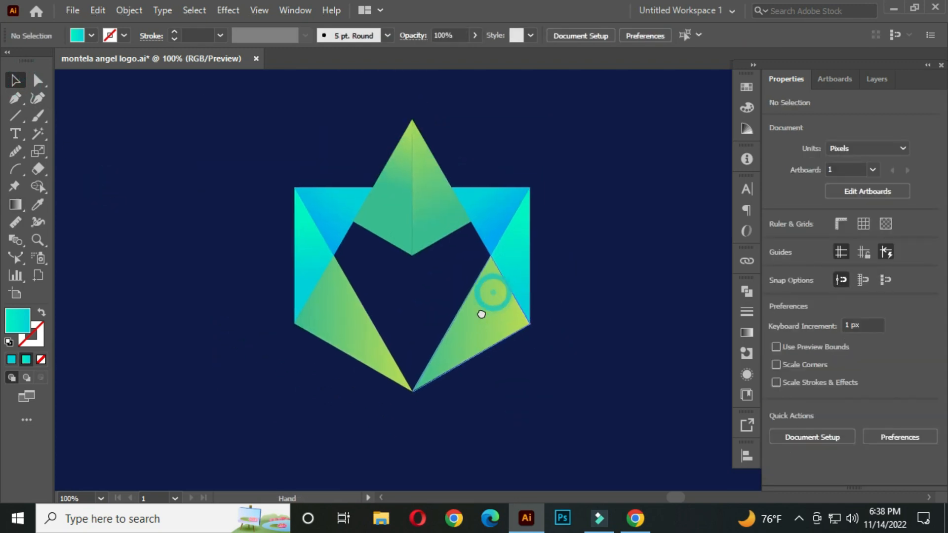
{"action": "left_click", "coordinate": [479, 305]}
{"action": "key", "text": "g"}
{"action": "mouse_move", "coordinate": [429, 372]}
{"action": "left_mouse_down"}
{"action": "mouse_move", "coordinate": [482, 320]}
{"action": "mouse_move", "coordinate": [443, 363]}
{"action": "left_mouse_up"}
{"action": "mouse_move", "coordinate": [487, 315]}
{"action": "left_mouse_down"}
{"action": "mouse_move", "coordinate": [402, 390]}
{"action": "mouse_move", "coordinate": [402, 405]}
{"action": "left_mouse_up"}
{"action": "left_click_drag", "start_coordinate": [472, 314], "coordinate": [402, 405]}
{"action": "key", "text": "v"}
Step: Redirect the gradient on the lower-left green triangle to run diagonally down toward the bottom point
{"action": "left_click", "coordinate": [346, 306]}
{"action": "key", "text": "g"}
{"action": "left_click_drag", "start_coordinate": [311, 285], "coordinate": [435, 434]}
{"action": "left_click_drag", "start_coordinate": [333, 314], "coordinate": [415, 423]}
{"action": "mouse_move", "coordinate": [344, 310]}
{"action": "left_mouse_down"}
{"action": "mouse_move", "coordinate": [413, 387]}
{"action": "mouse_move", "coordinate": [452, 383]}
{"action": "left_mouse_up"}
{"action": "left_click", "coordinate": [16, 80]}
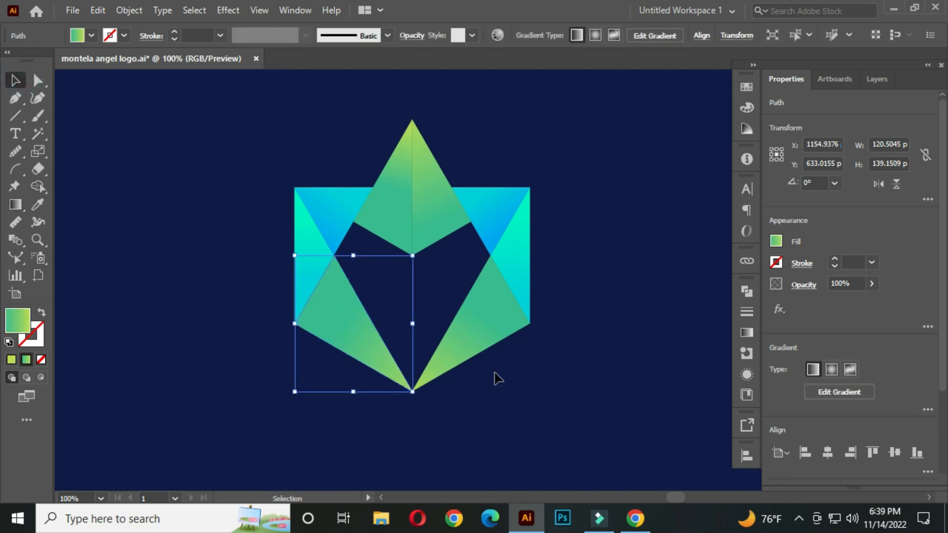
Step: Draw a thin triangular sliver with the Pen tool along the upper-left edge of the top green shape
{"action": "left_click", "coordinate": [508, 372]}
{"action": "scroll", "coordinate": [328, 227], "scroll_direction": "up", "scroll_amount": 1}
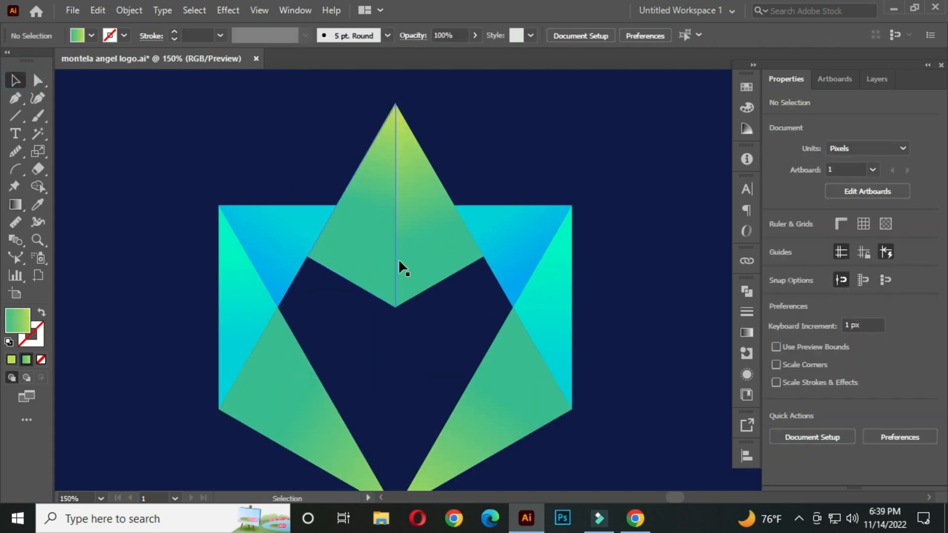
{"action": "scroll", "coordinate": [324, 234], "scroll_direction": "up", "scroll_amount": 2}
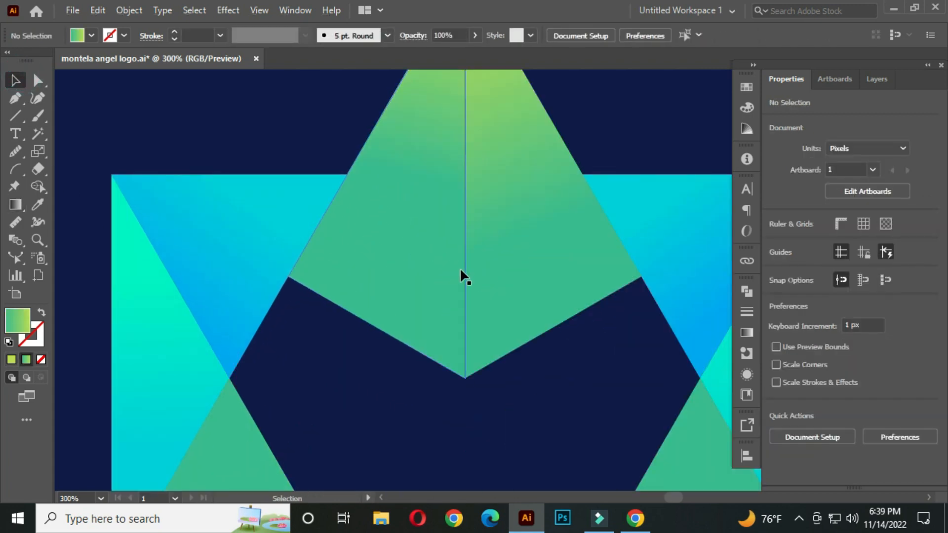
{"action": "scroll", "coordinate": [478, 266], "scroll_direction": "down", "scroll_amount": 1}
{"action": "key", "text": "space"}
{"action": "left_click_drag", "start_coordinate": [529, 279], "coordinate": [489, 272]}
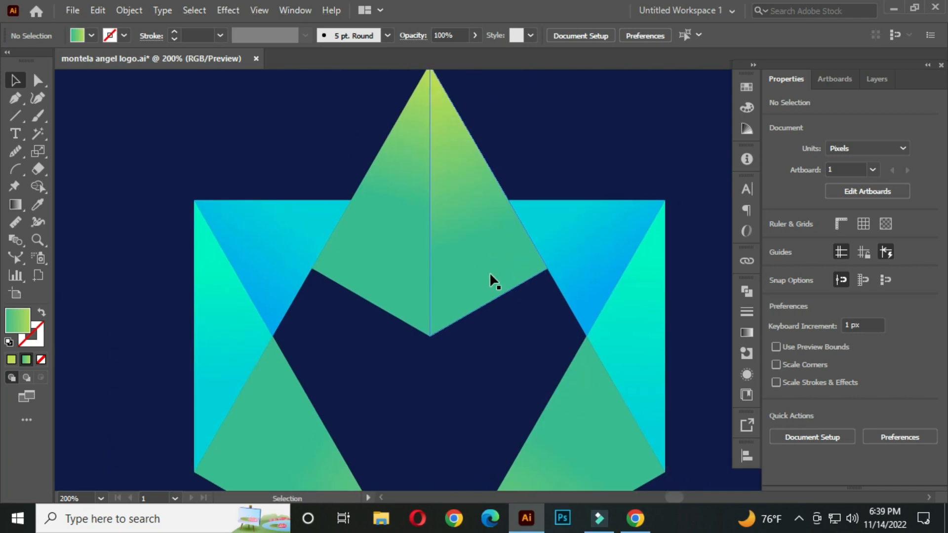
{"action": "left_click", "coordinate": [19, 96]}
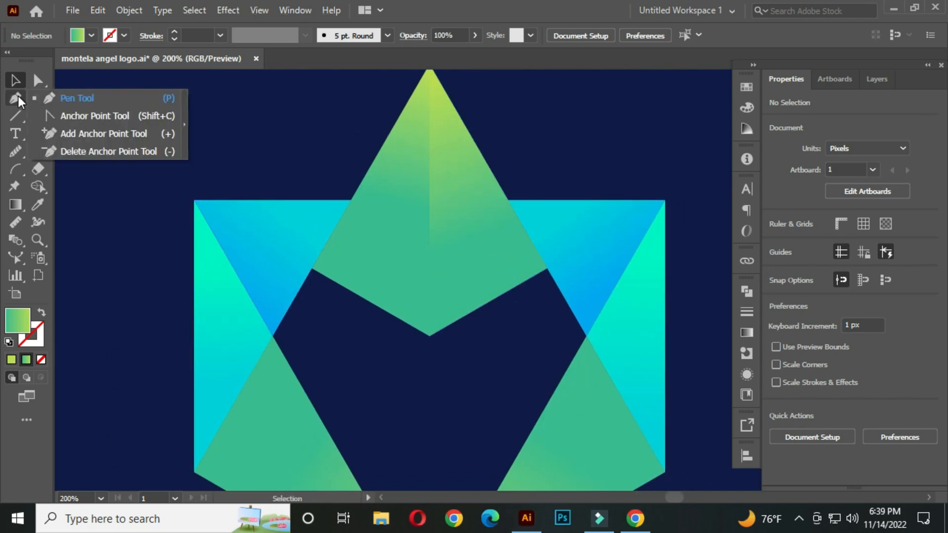
{"action": "left_click", "coordinate": [105, 98]}
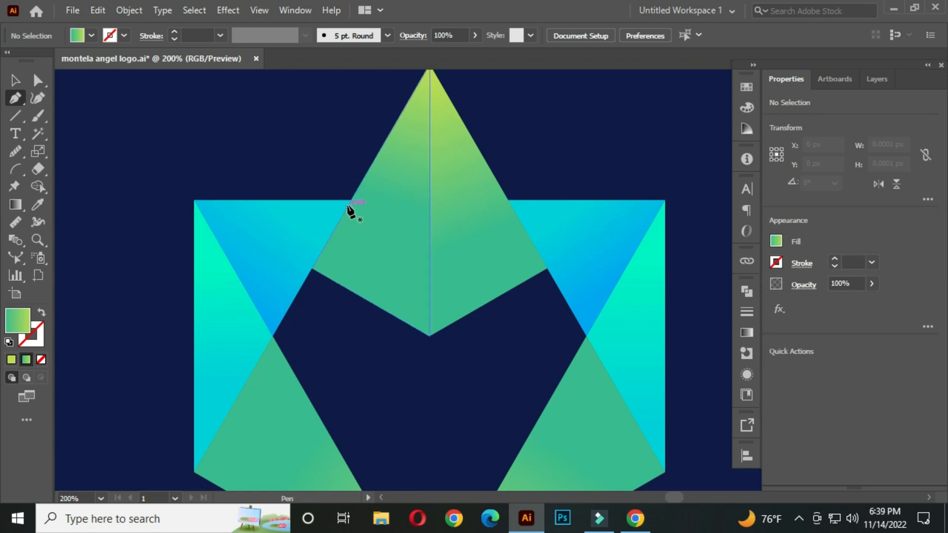
{"action": "scroll", "coordinate": [349, 211], "scroll_direction": "up", "scroll_amount": 2}
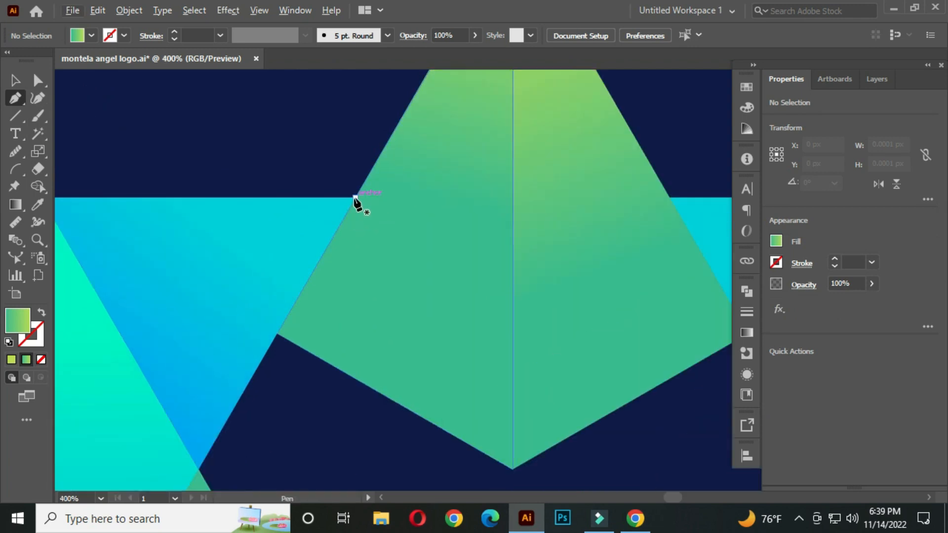
{"action": "left_click", "coordinate": [355, 197]}
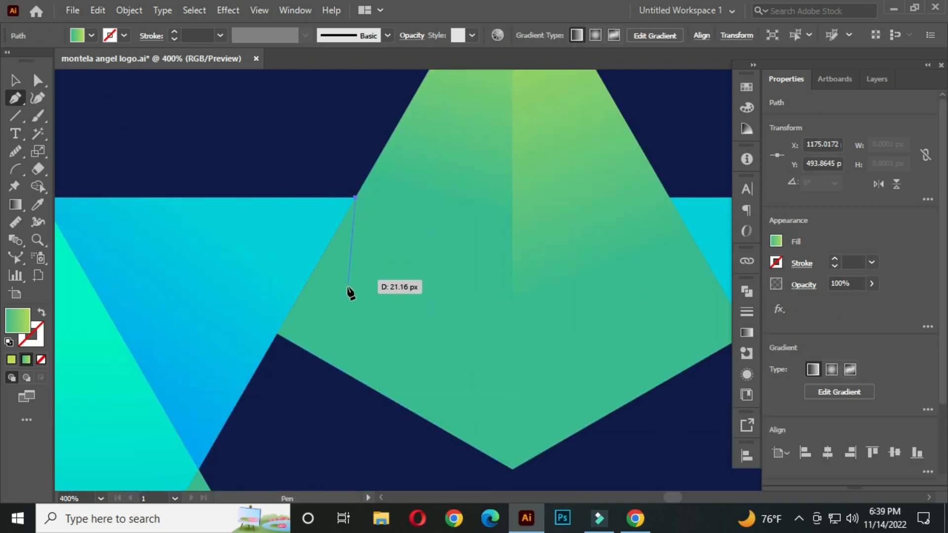
{"action": "left_click", "coordinate": [311, 352]}
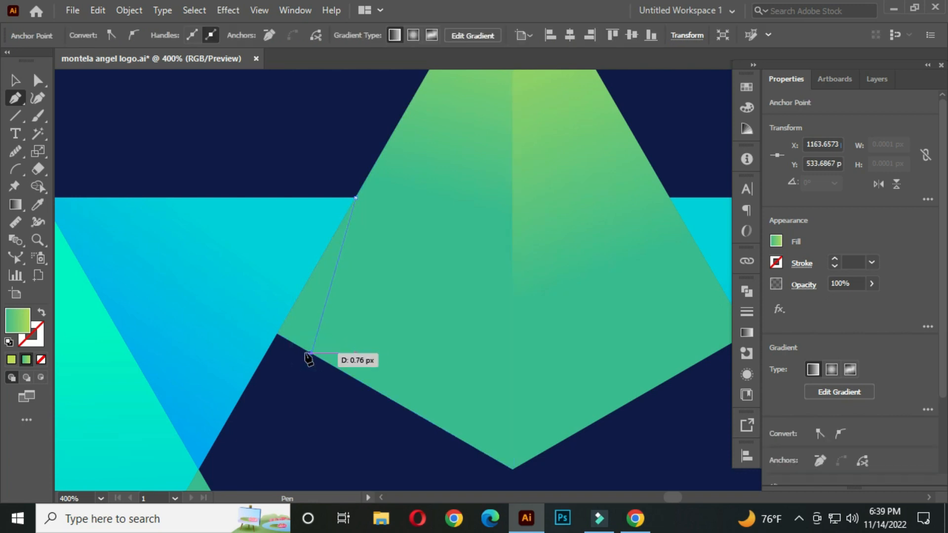
{"action": "left_click", "coordinate": [277, 334]}
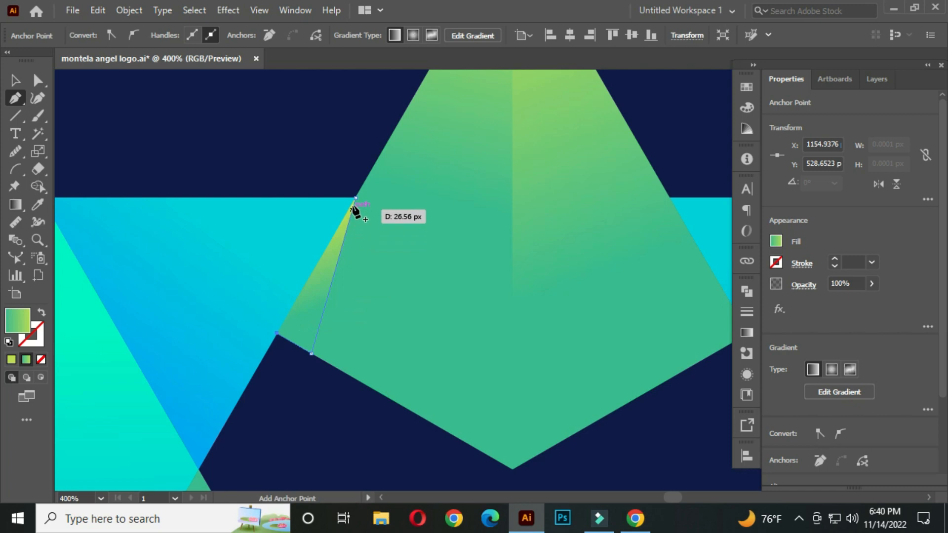
{"action": "left_click", "coordinate": [356, 198]}
{"action": "left_click", "coordinate": [18, 81]}
{"action": "left_click", "coordinate": [201, 139]}
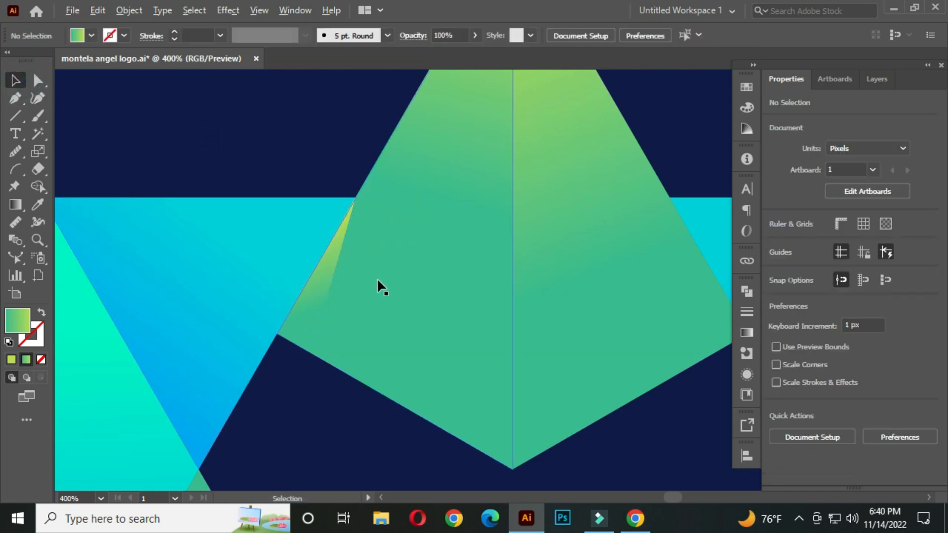
Step: Fill the sliver with black and set its opacity to 25%
{"action": "scroll", "coordinate": [377, 279], "scroll_direction": "down", "scroll_amount": 1}
{"action": "left_click", "coordinate": [342, 290]}
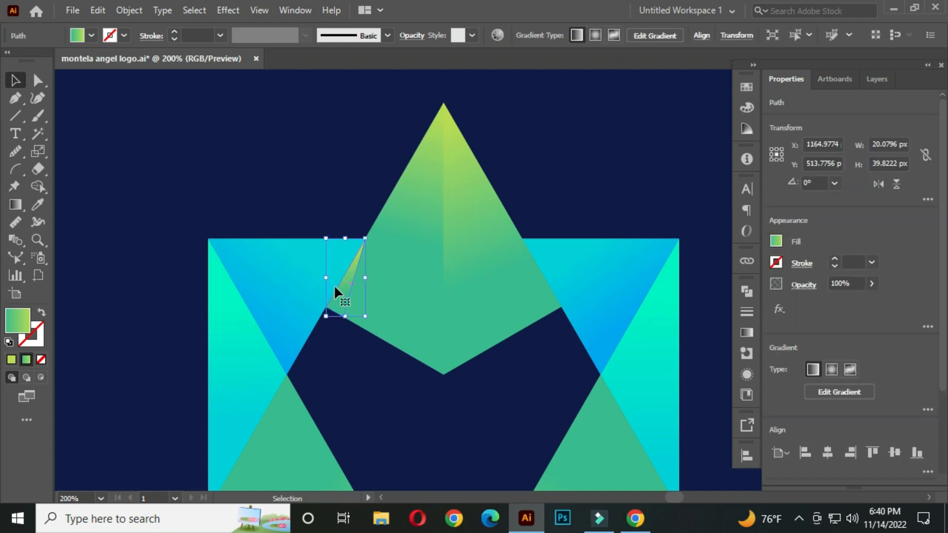
{"action": "left_click", "coordinate": [91, 35]}
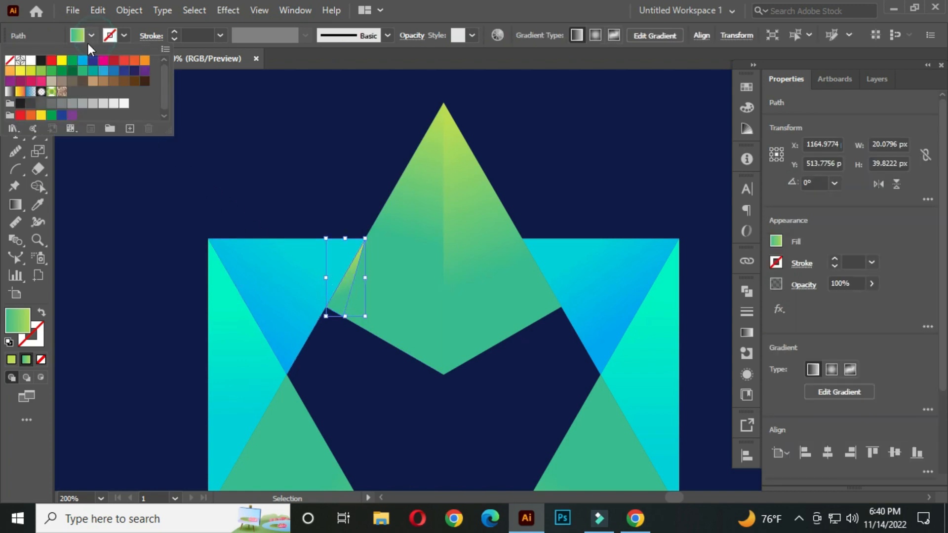
{"action": "left_click", "coordinate": [41, 61]}
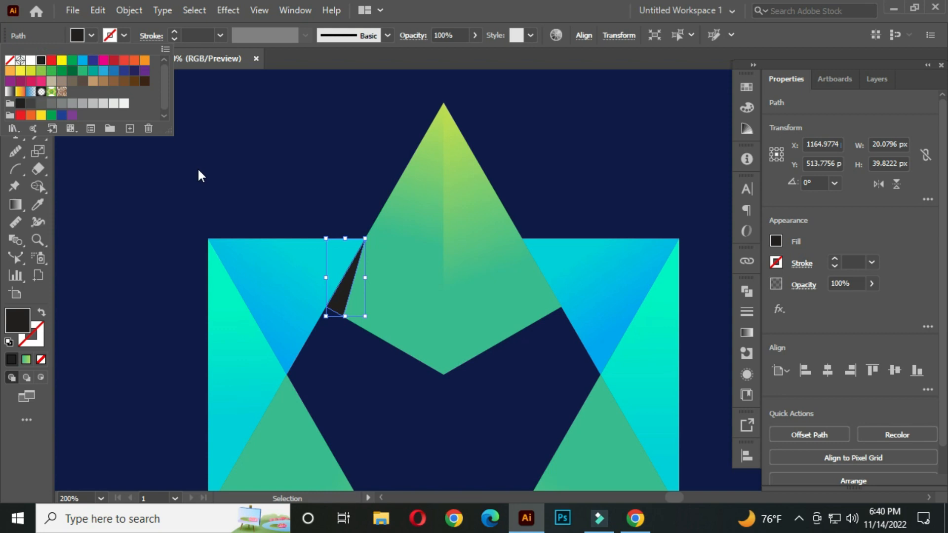
{"action": "left_click", "coordinate": [417, 279]}
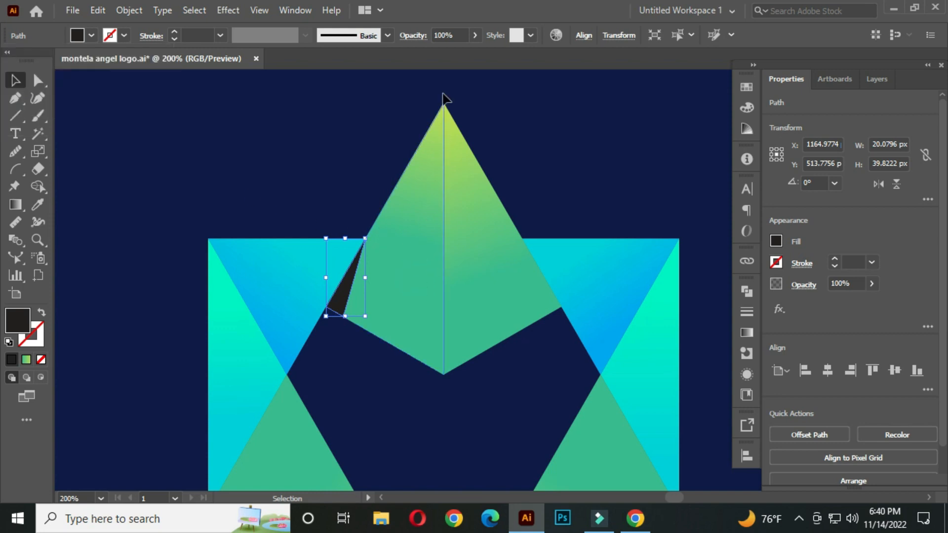
{"action": "left_click", "coordinate": [458, 35]}
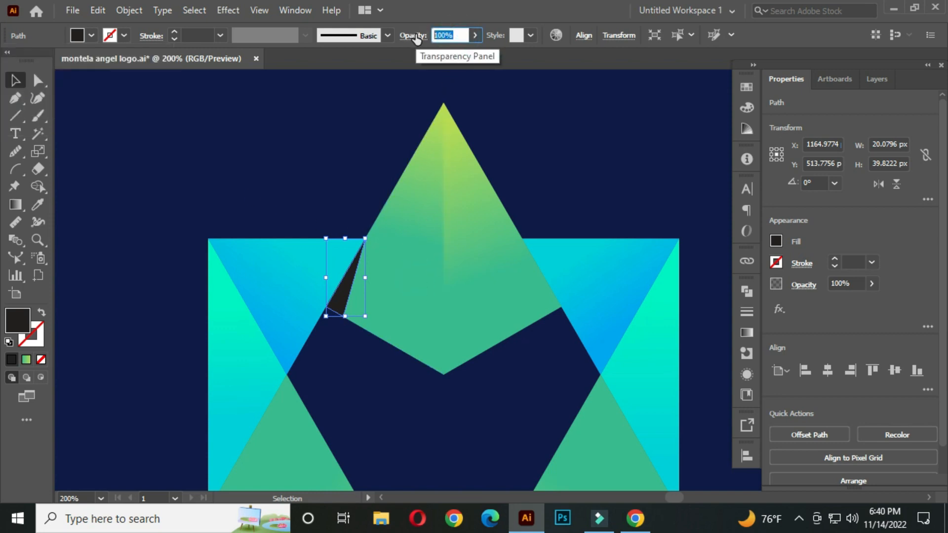
{"action": "left_click", "coordinate": [303, 131]}
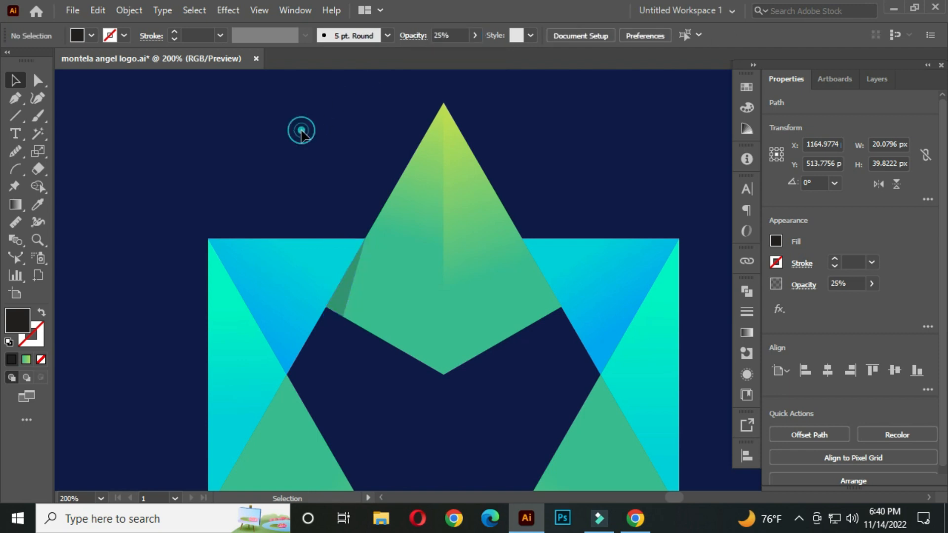
Step: Reflect a copy of the shadow sliver vertically and move it onto the matching upper-right edge of the top shape
{"action": "scroll", "coordinate": [370, 291], "scroll_direction": "up", "scroll_amount": 1}
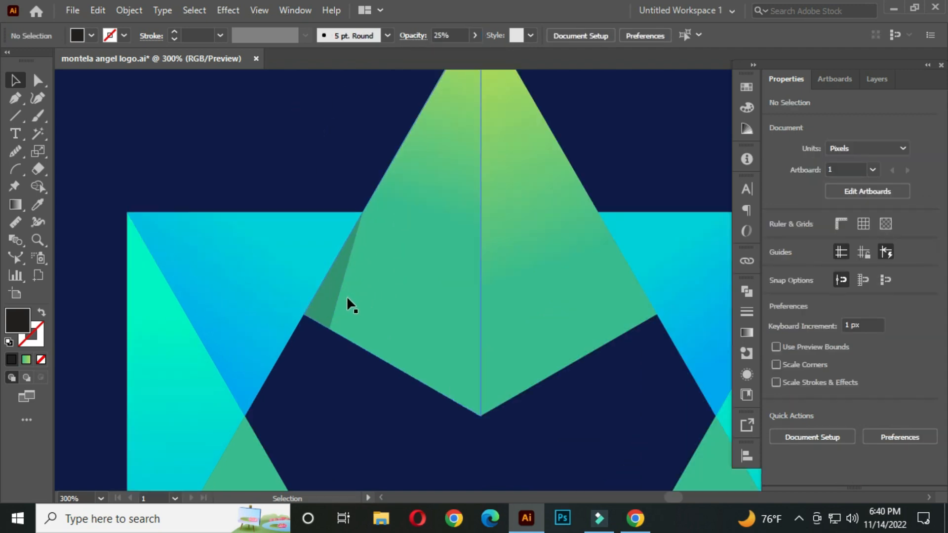
{"action": "left_click", "coordinate": [333, 277]}
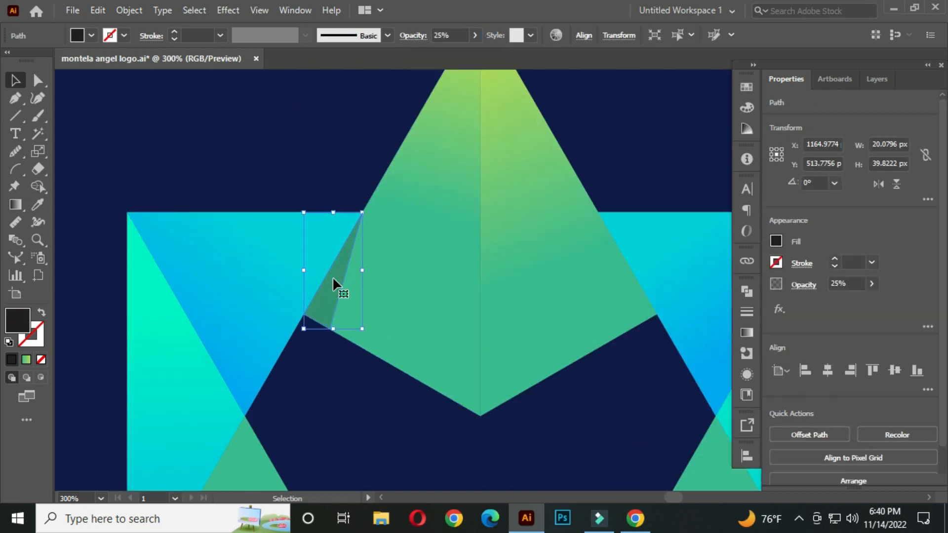
{"action": "right_click", "coordinate": [333, 280]}
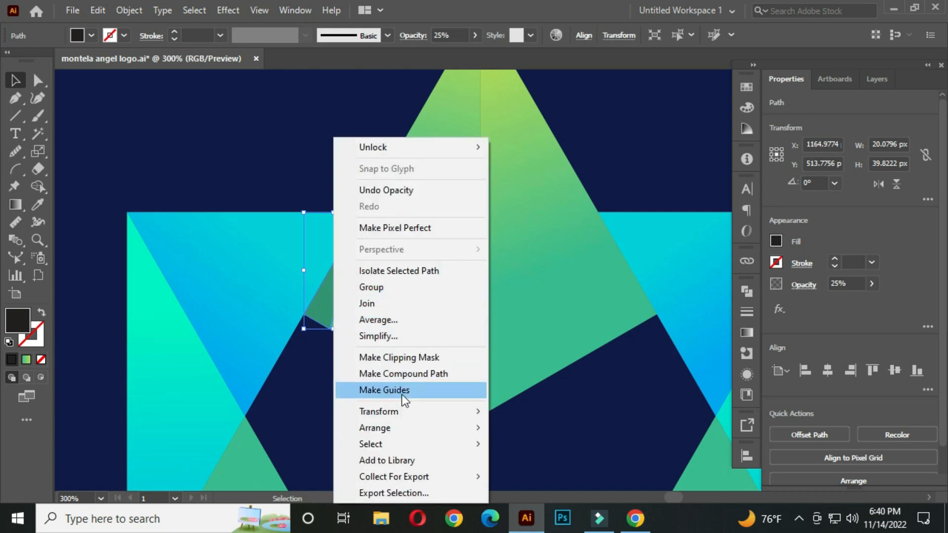
{"action": "left_click", "coordinate": [403, 411]}
{"action": "left_click", "coordinate": [526, 338]}
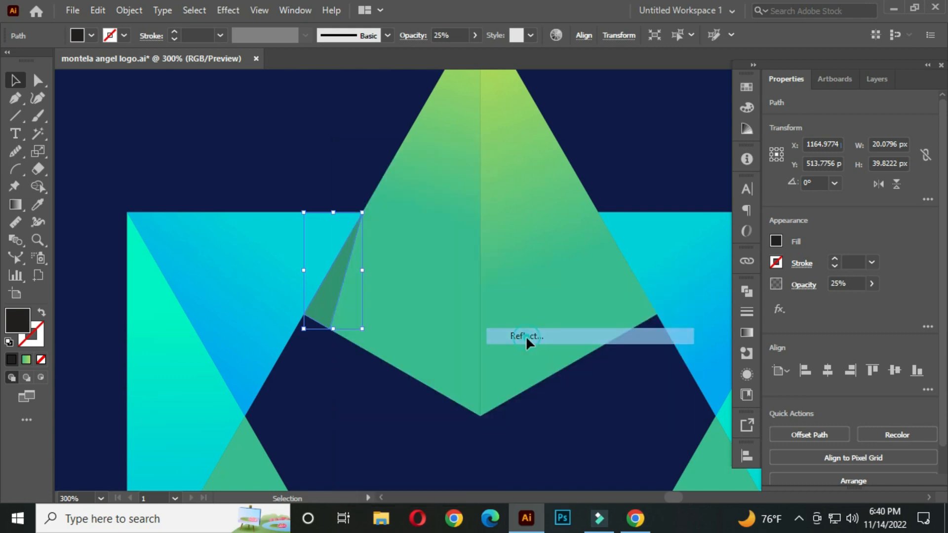
{"action": "left_click", "coordinate": [413, 353]}
{"action": "key", "text": "space"}
{"action": "left_click_drag", "start_coordinate": [461, 314], "coordinate": [380, 296]}
{"action": "left_click", "coordinate": [258, 274]}
{"action": "left_click_drag", "start_coordinate": [258, 274], "coordinate": [547, 274]}
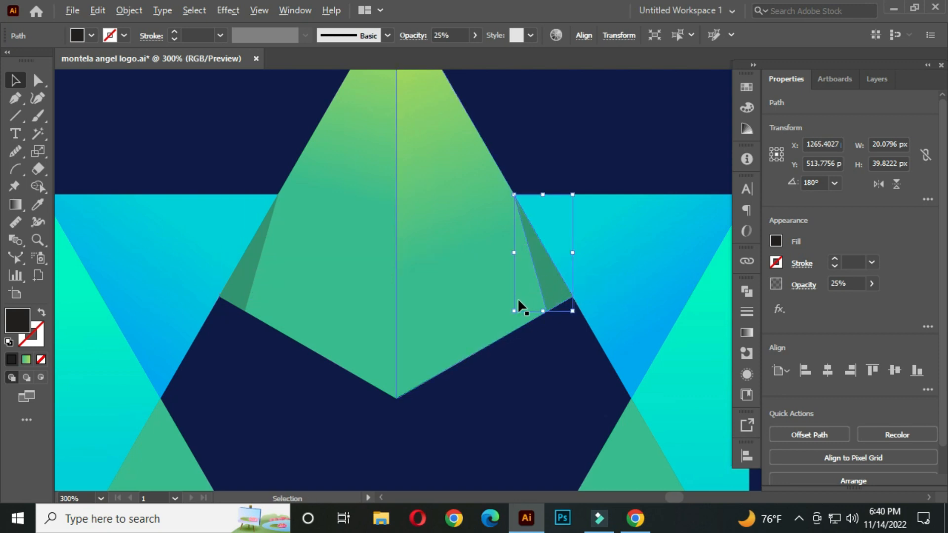
{"action": "scroll", "coordinate": [518, 298], "scroll_direction": "down", "scroll_amount": 1}
{"action": "left_click_drag", "start_coordinate": [523, 371], "coordinate": [467, 229]}
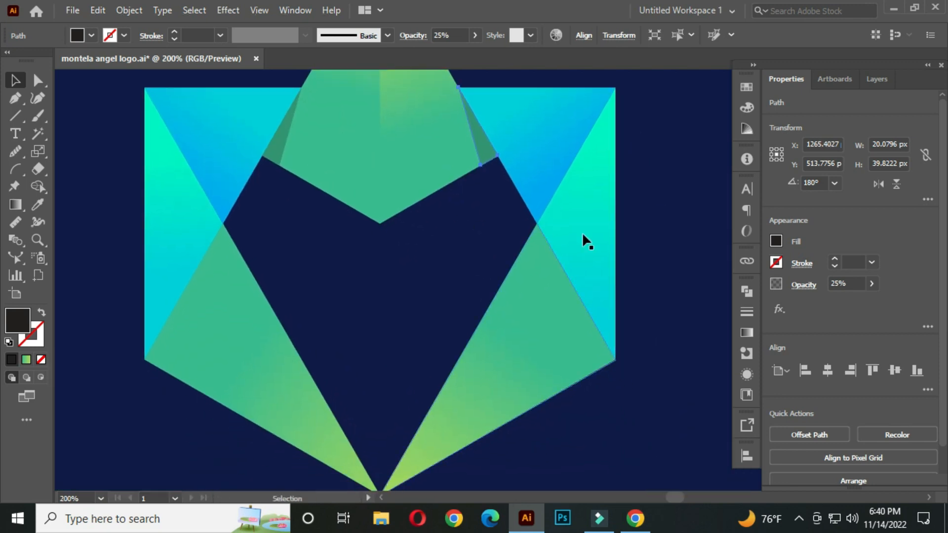
{"action": "left_click", "coordinate": [695, 218]}
{"action": "left_click_drag", "start_coordinate": [248, 239], "coordinate": [286, 234]}
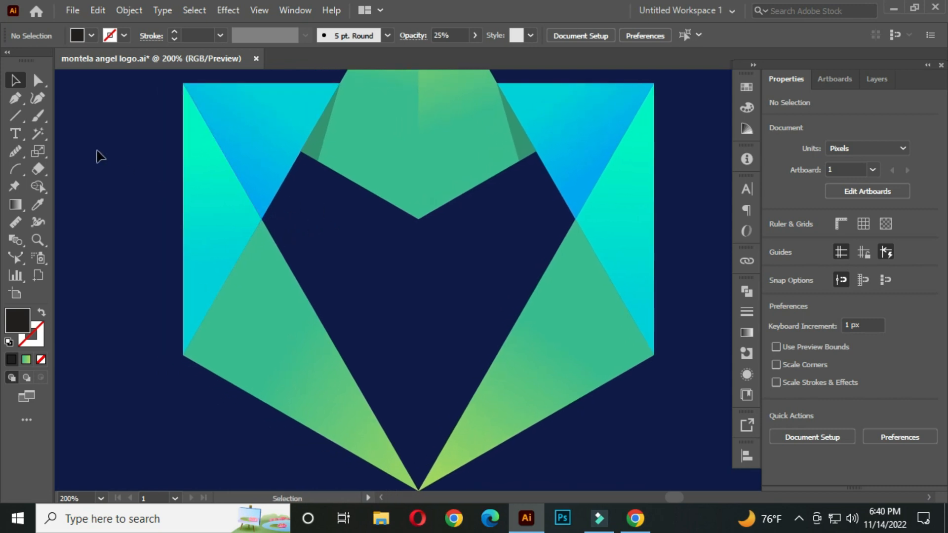
Step: Draw a thin triangular sliver with the Pen tool along the left edge of the lower-left green triangle
{"action": "left_click", "coordinate": [15, 98]}
{"action": "left_click", "coordinate": [79, 100]}
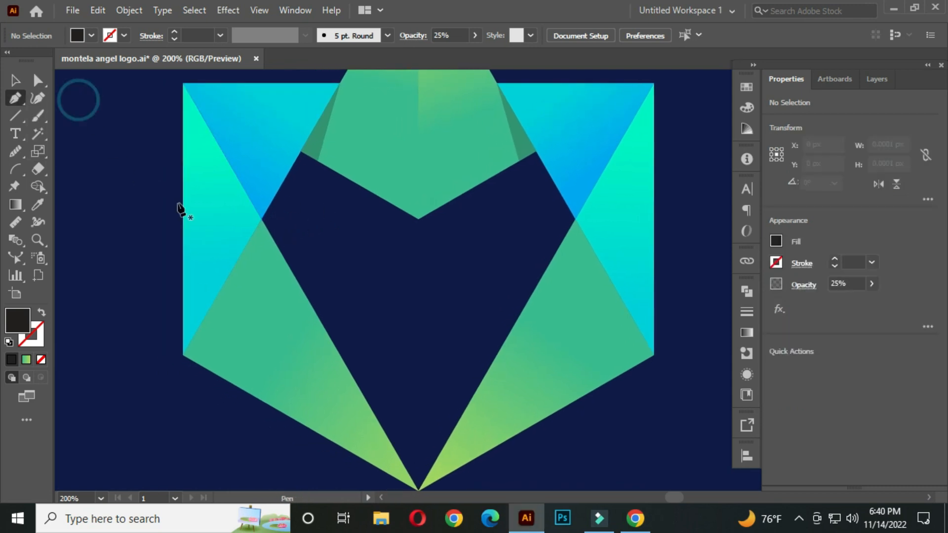
{"action": "scroll", "coordinate": [253, 230], "scroll_direction": "up", "scroll_amount": 1}
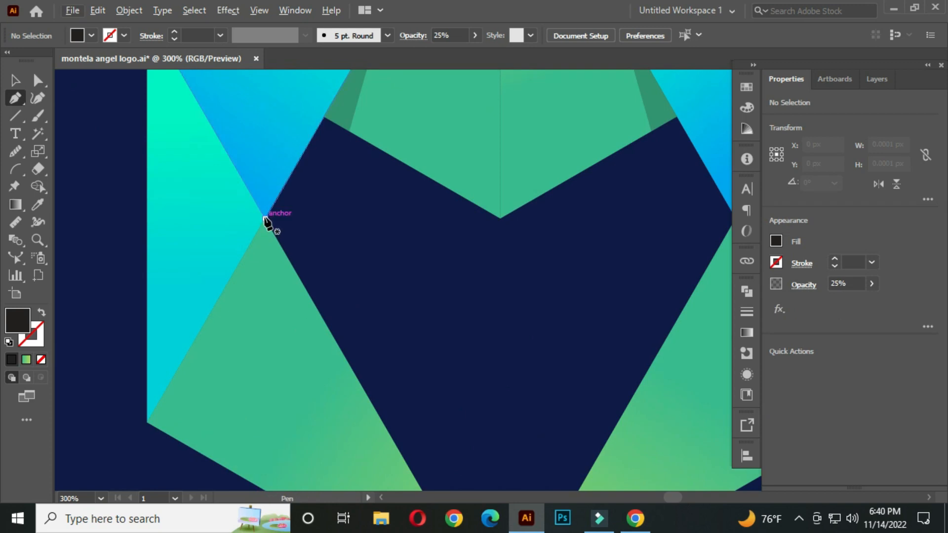
{"action": "left_click", "coordinate": [265, 217]}
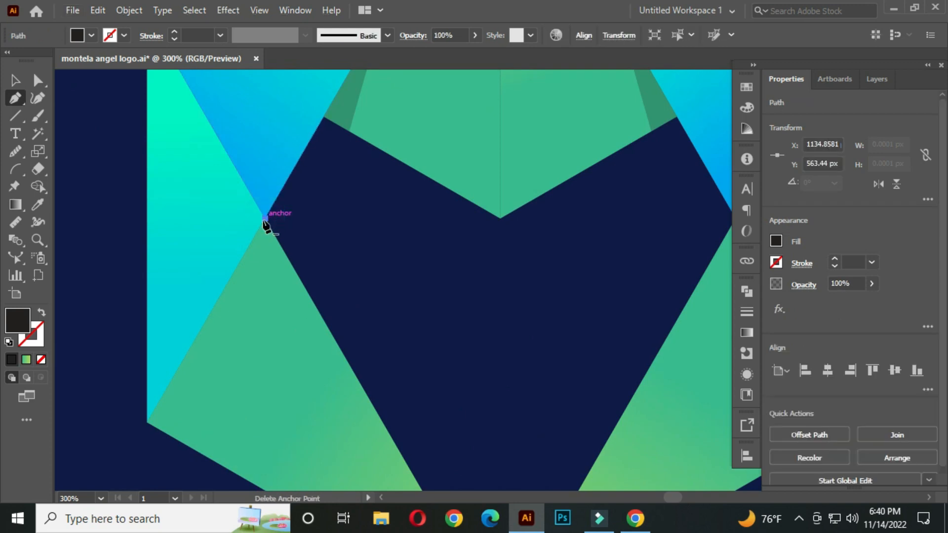
{"action": "left_click", "coordinate": [186, 445]}
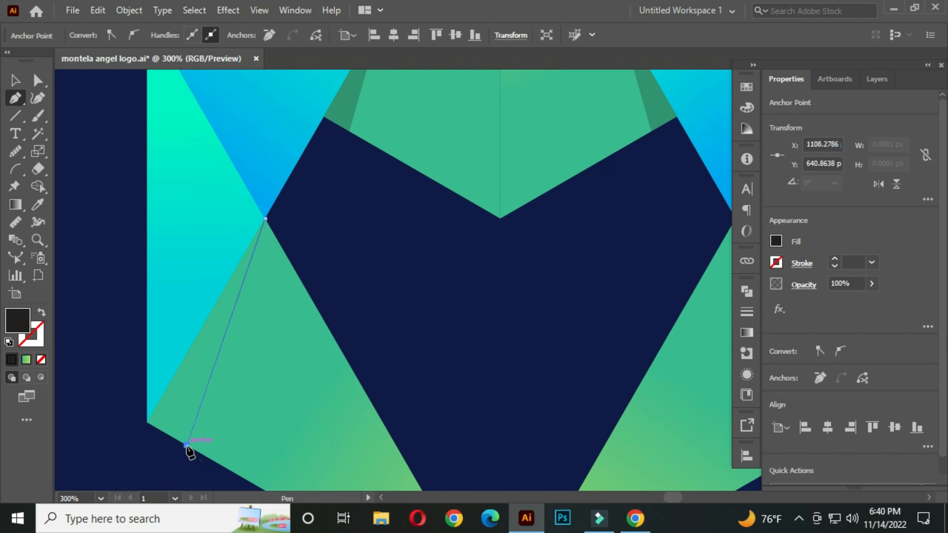
{"action": "left_click", "coordinate": [148, 423]}
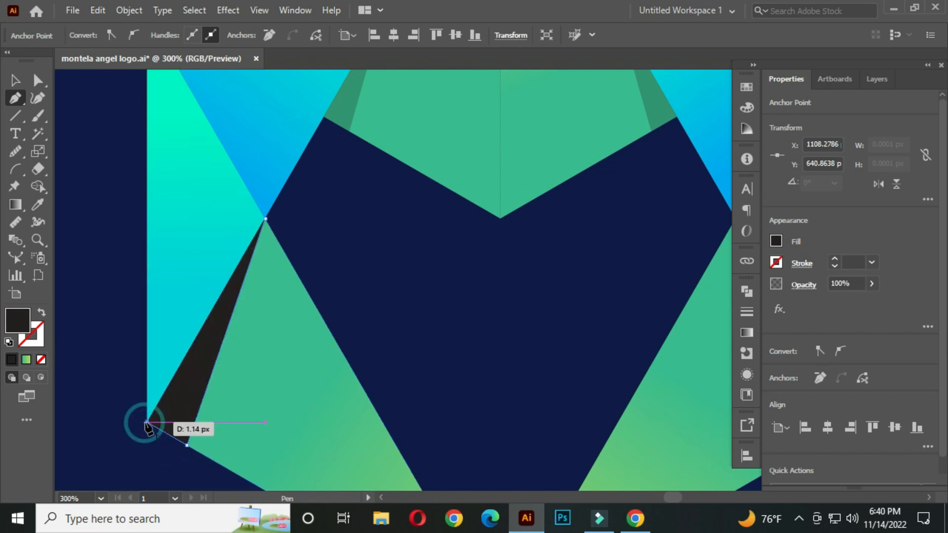
{"action": "left_click", "coordinate": [265, 219]}
{"action": "left_click", "coordinate": [16, 81]}
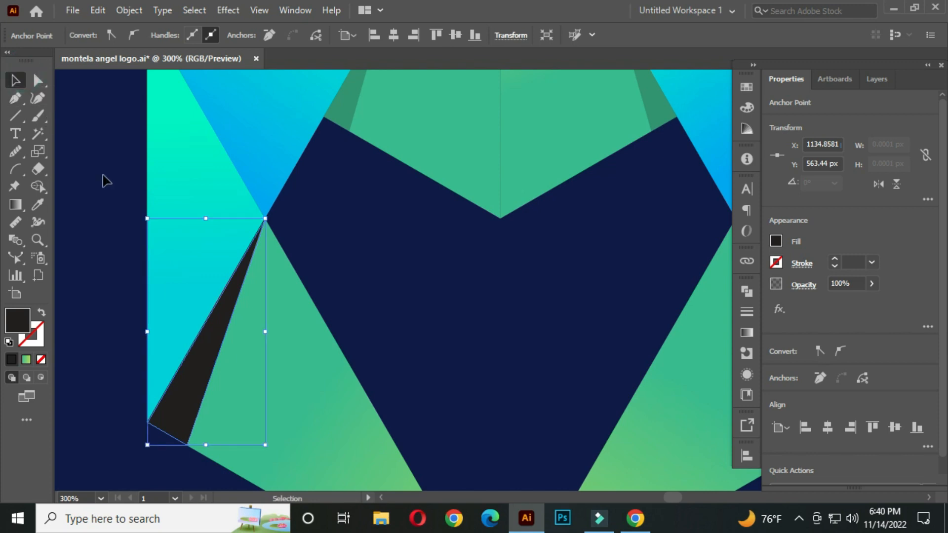
Step: Set the new black sliver's opacity to 25%
{"action": "scroll", "coordinate": [317, 289], "scroll_direction": "down", "scroll_amount": 1}
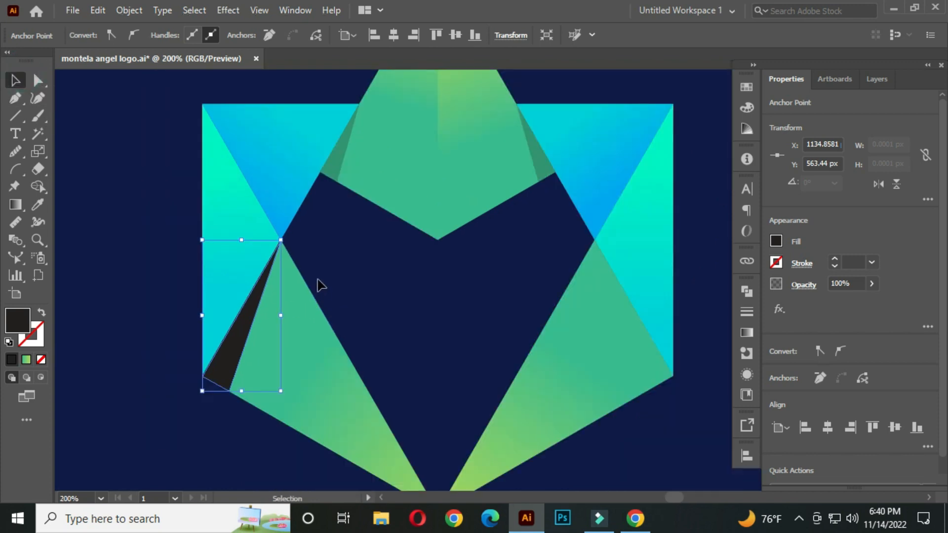
{"action": "left_click", "coordinate": [306, 347]}
{"action": "left_click", "coordinate": [110, 258]}
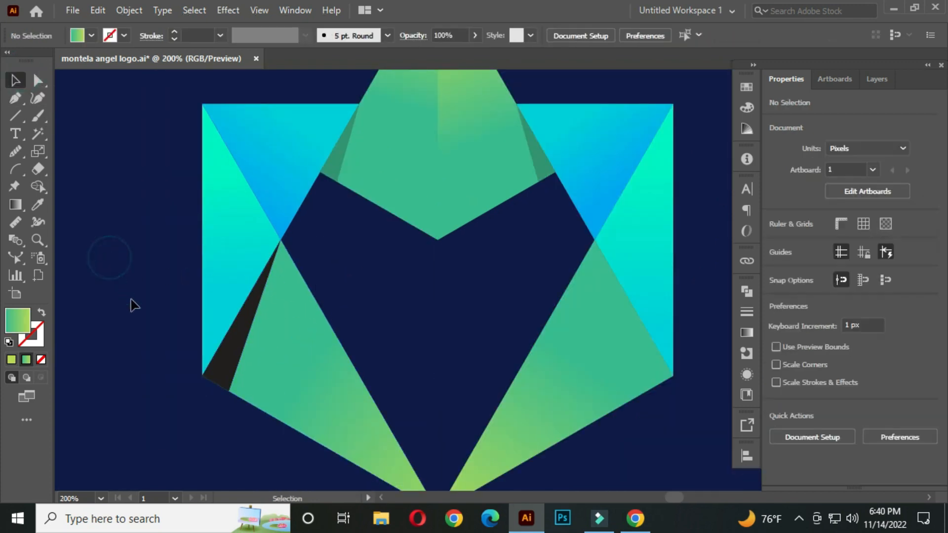
{"action": "left_click", "coordinate": [235, 341]}
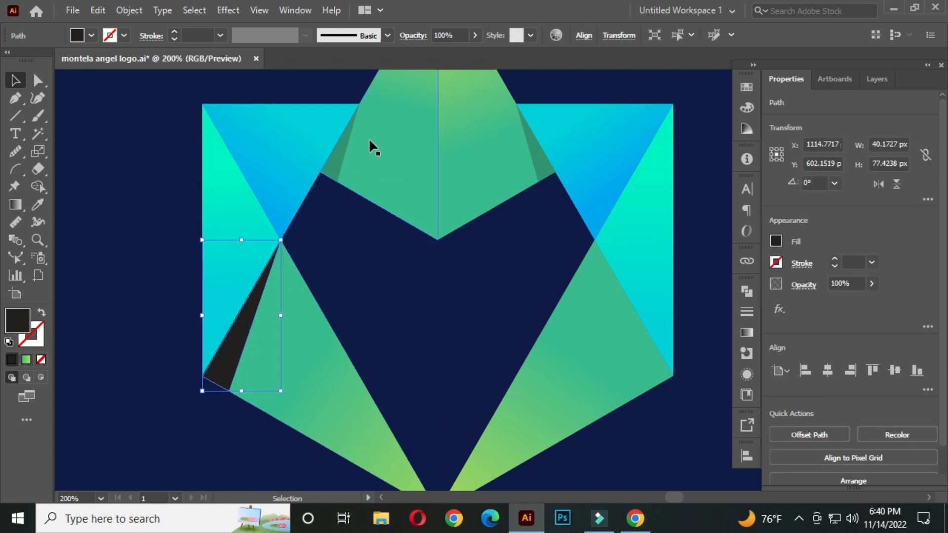
{"action": "left_click", "coordinate": [463, 33]}
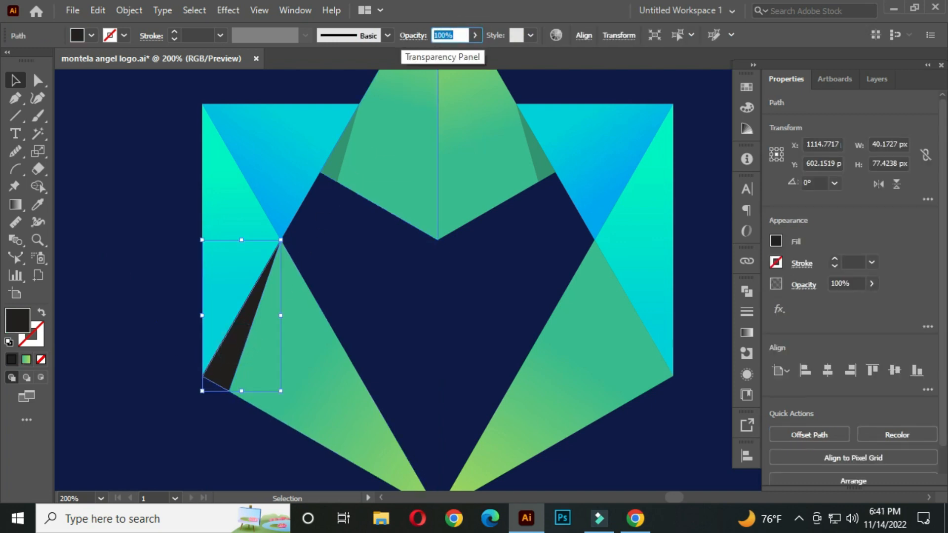
{"action": "left_click", "coordinate": [125, 250]}
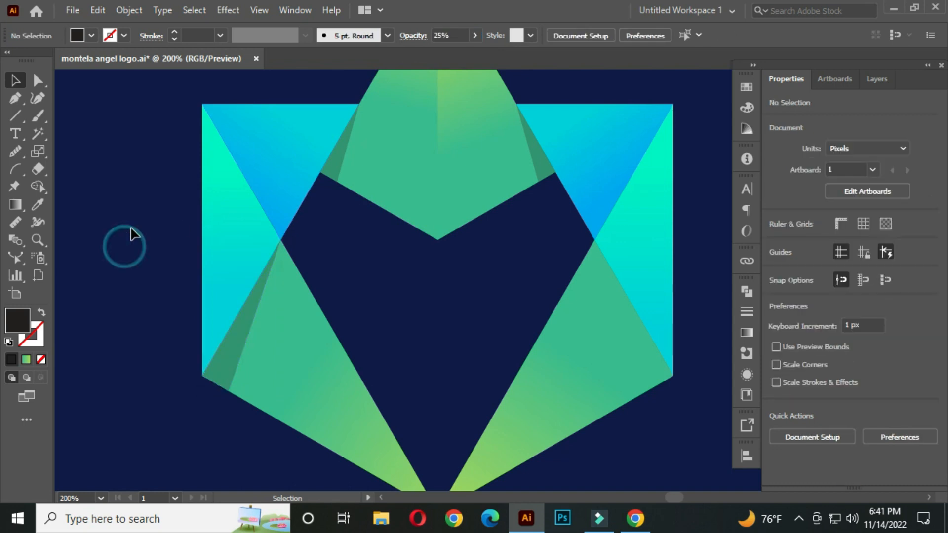
Step: Reflect a copy of the lower-left shadow vertically and move it onto the lower-right green triangle's right edge
{"action": "left_click", "coordinate": [243, 322]}
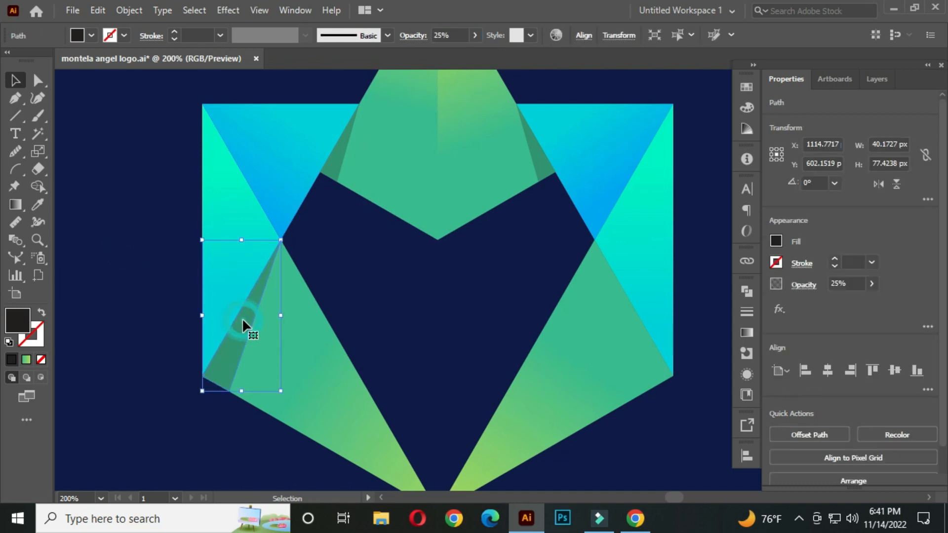
{"action": "right_click", "coordinate": [243, 319]}
{"action": "mouse_move", "coordinate": [326, 410]}
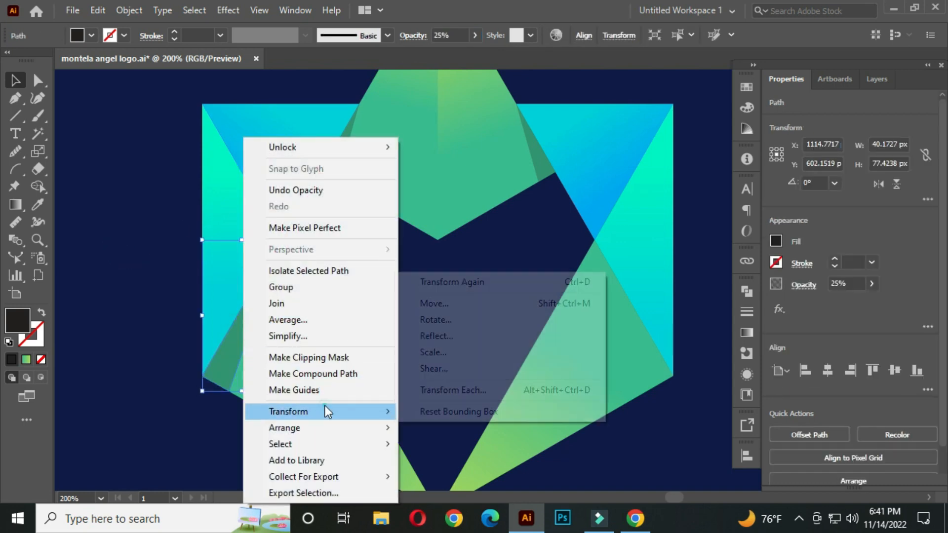
{"action": "left_click", "coordinate": [457, 336]}
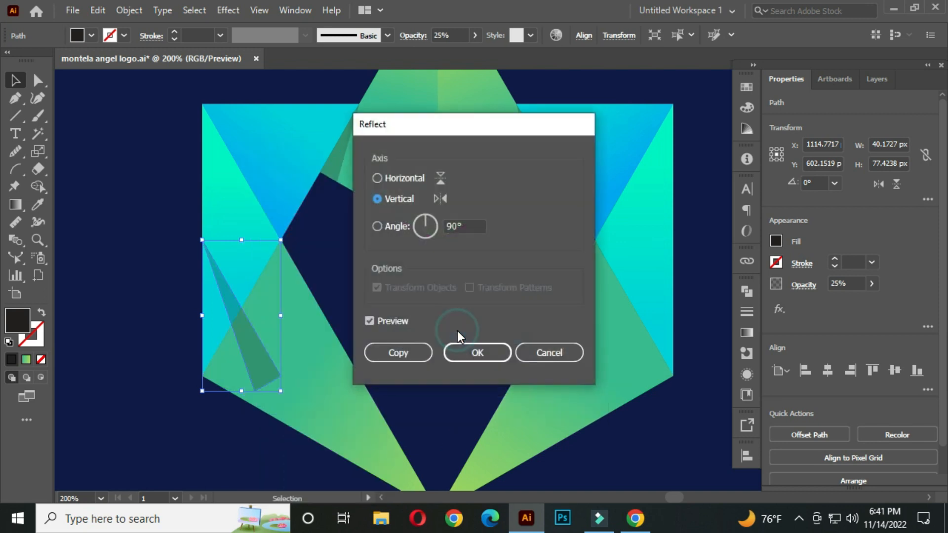
{"action": "left_click", "coordinate": [390, 353]}
{"action": "left_click_drag", "start_coordinate": [250, 355], "coordinate": [638, 351]}
{"action": "left_click", "coordinate": [708, 229]}
{"action": "key", "text": "ctrl+minus"}
{"action": "scroll", "coordinate": [637, 276], "scroll_direction": "down", "scroll_amount": 1}
{"action": "left_click_drag", "start_coordinate": [637, 275], "coordinate": [482, 282]}
{"action": "scroll", "coordinate": [495, 270], "scroll_direction": "down", "scroll_amount": 1}
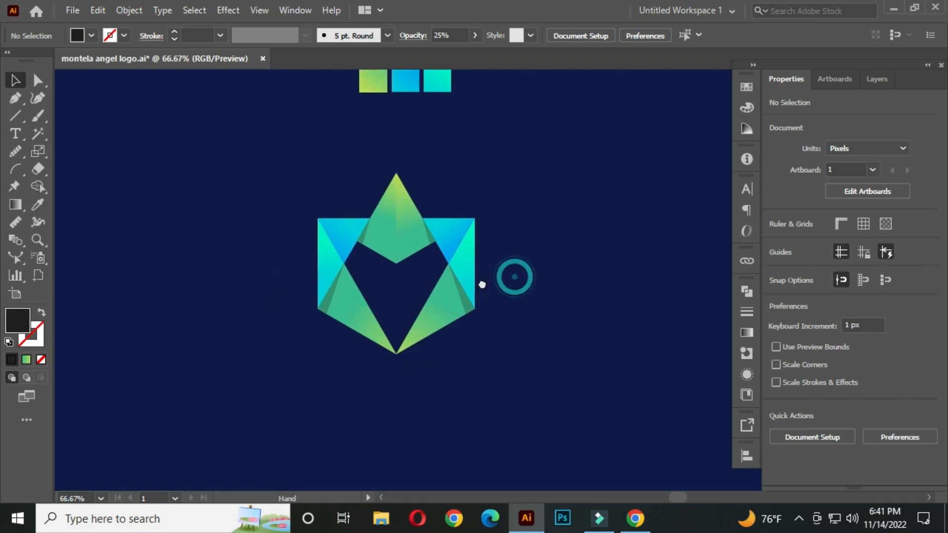